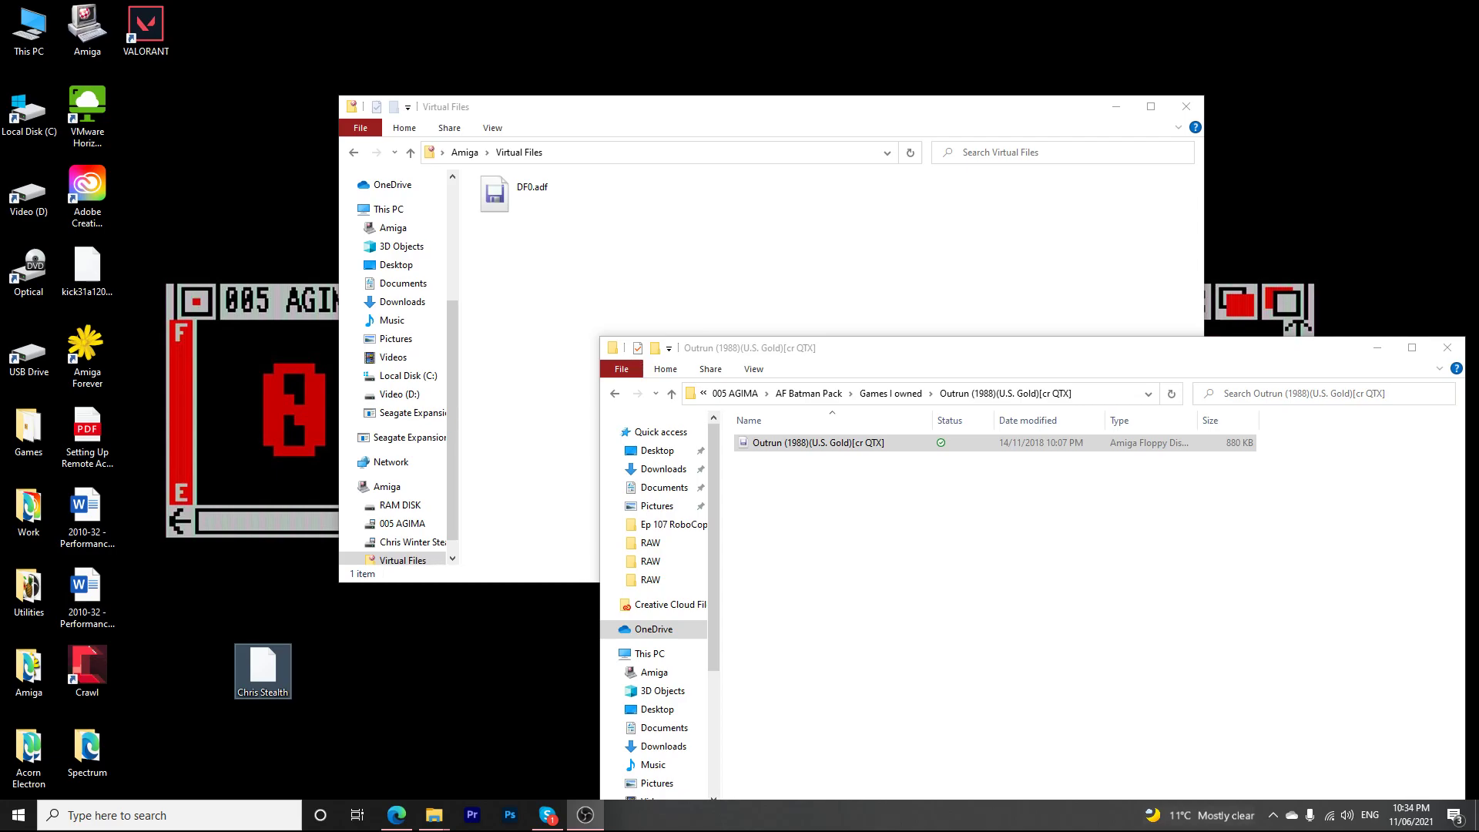
Step: Go up to the Amiga folder and move its window clear of the Outrun folder window
{"action": "left_click", "coordinate": [718, 124]}
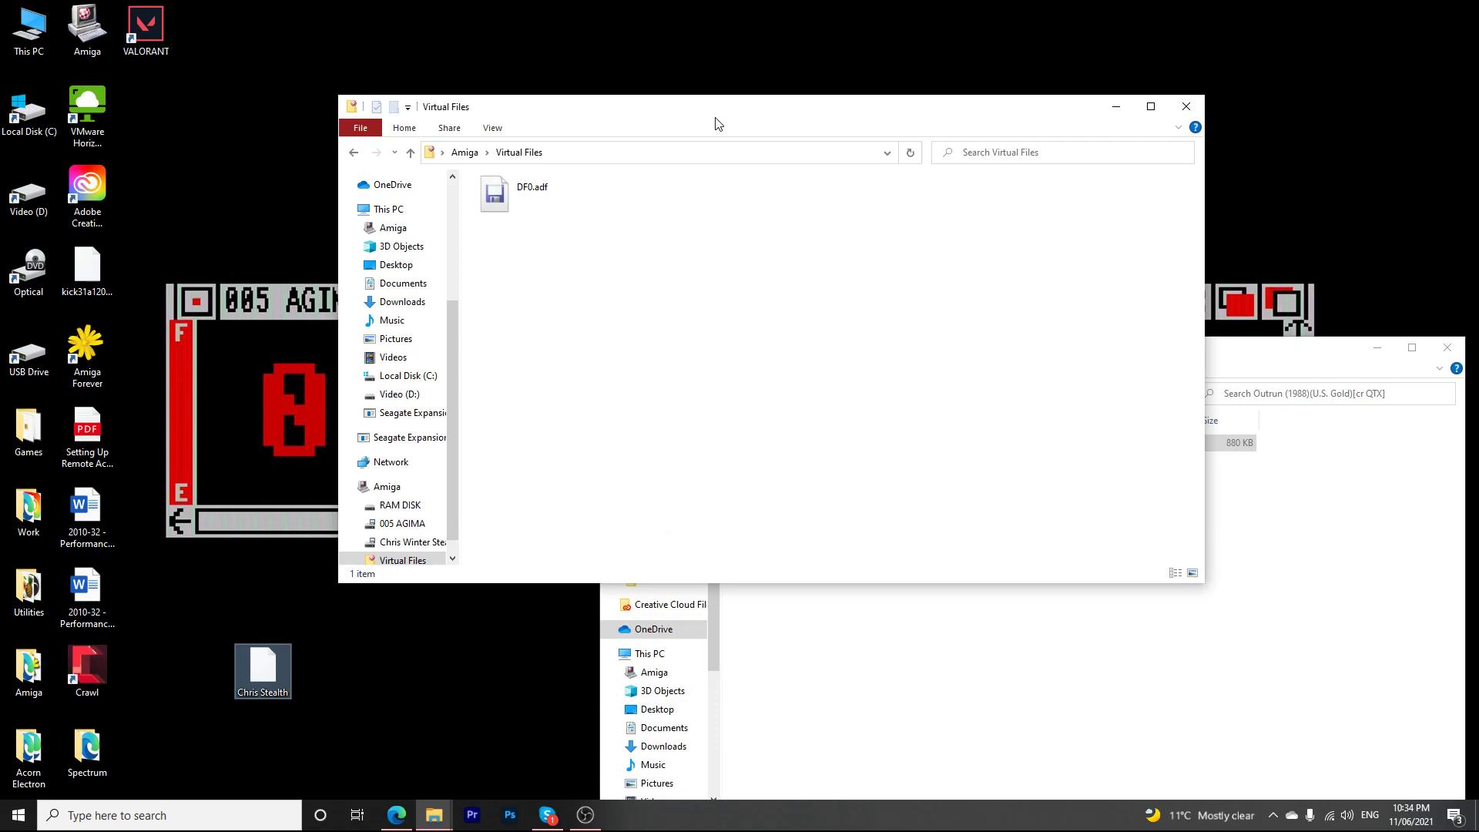
{"action": "left_click", "coordinate": [470, 156]}
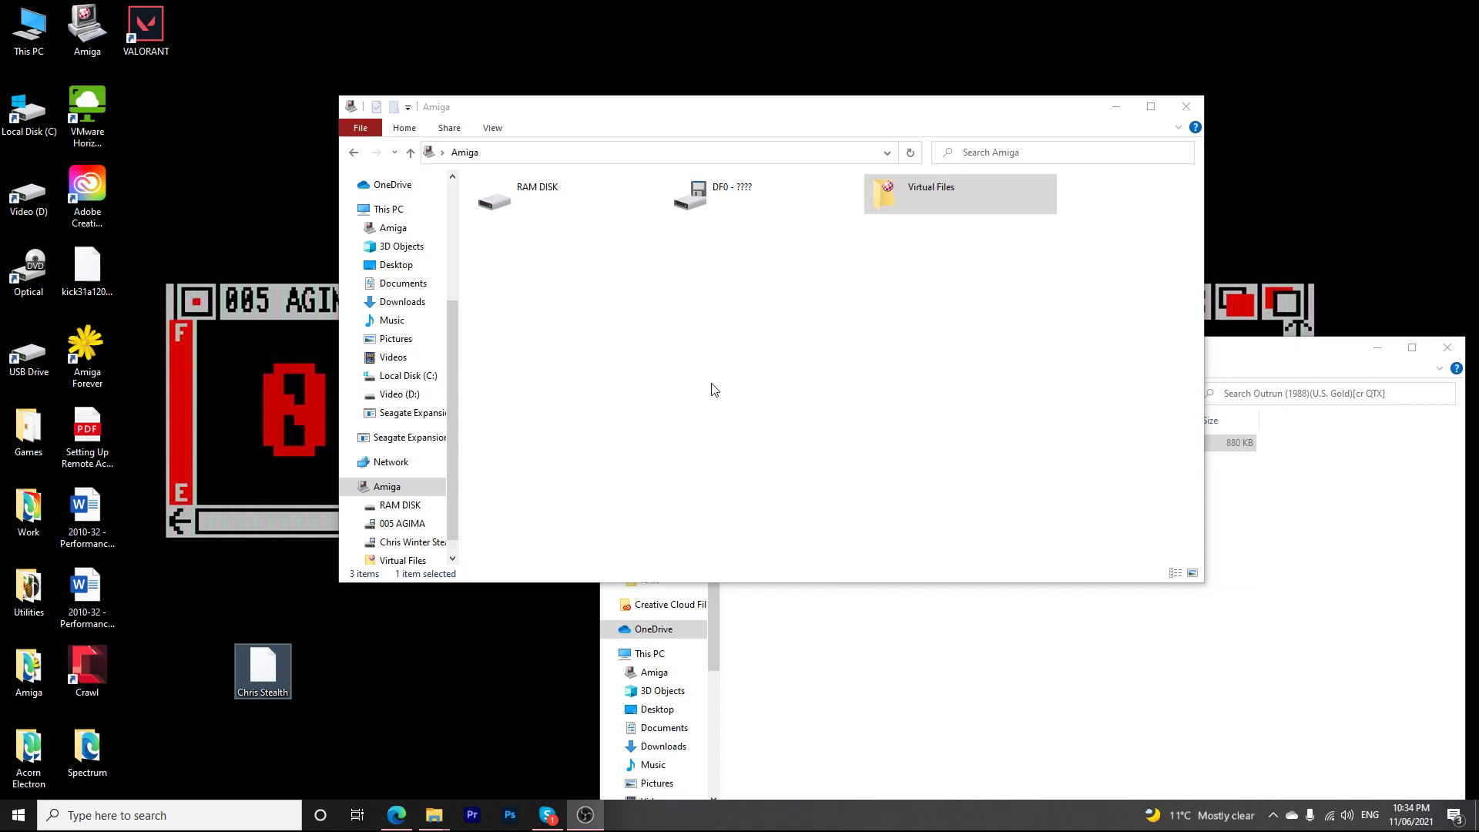
{"action": "left_click_drag", "start_coordinate": [723, 123], "coordinate": [543, 80]}
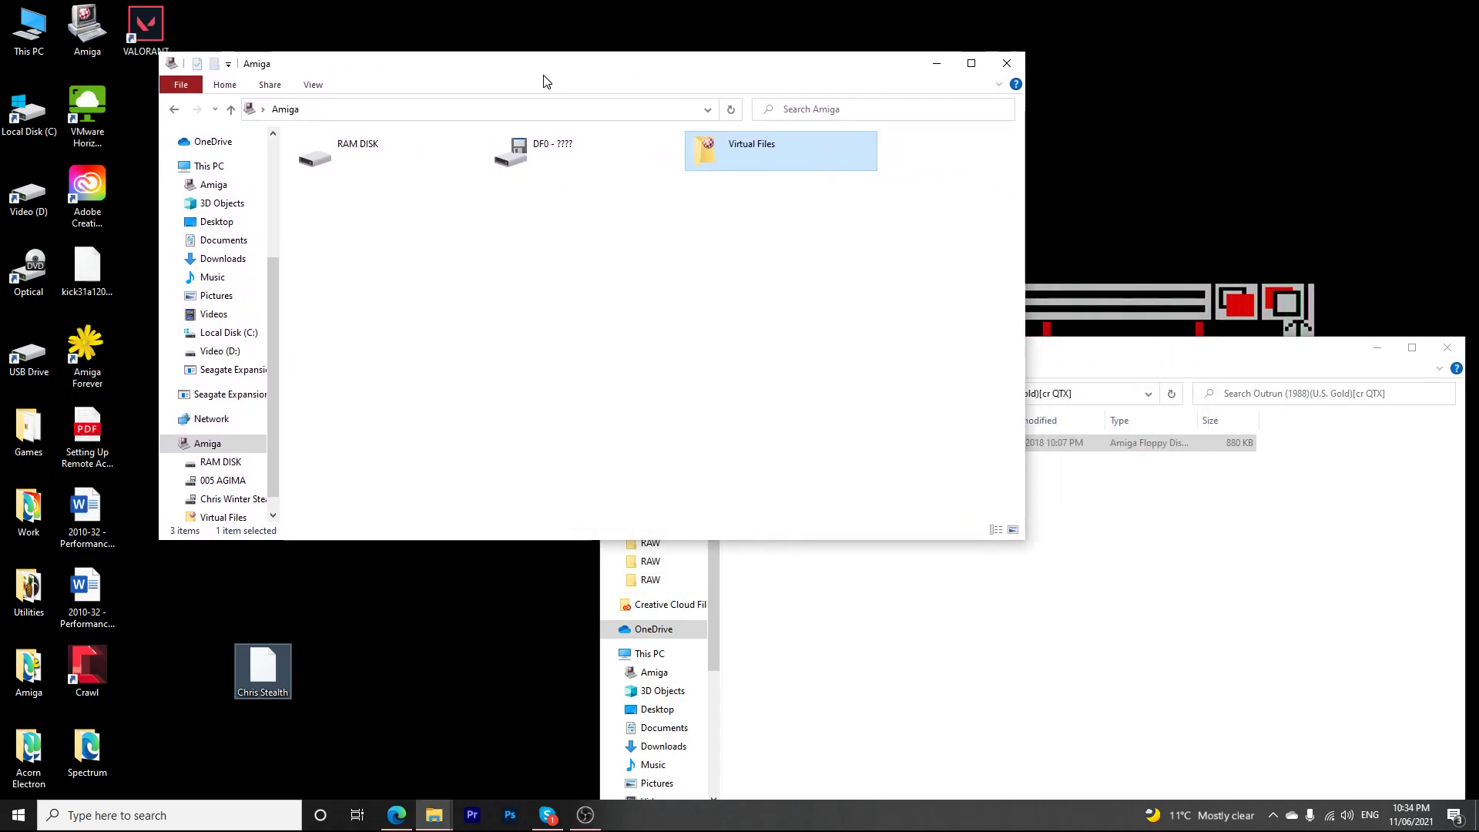
Step: Try to copy the Outrun (1988)(U.S. Gold)[cr QTX] disk image directly onto the DF0 drive
{"action": "left_click", "coordinate": [1070, 347]}
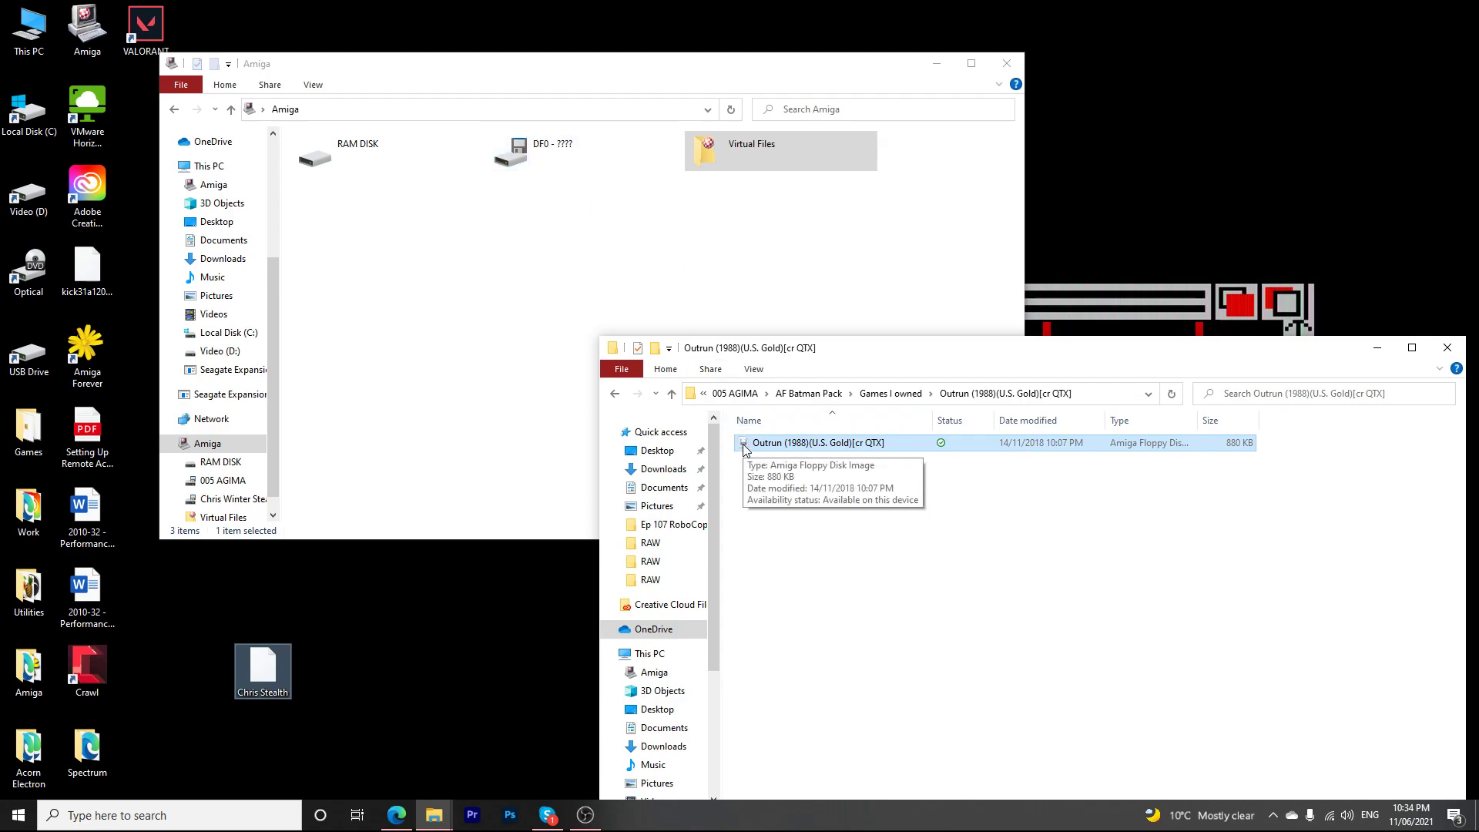
{"action": "left_click_drag", "start_coordinate": [746, 449], "coordinate": [508, 155]}
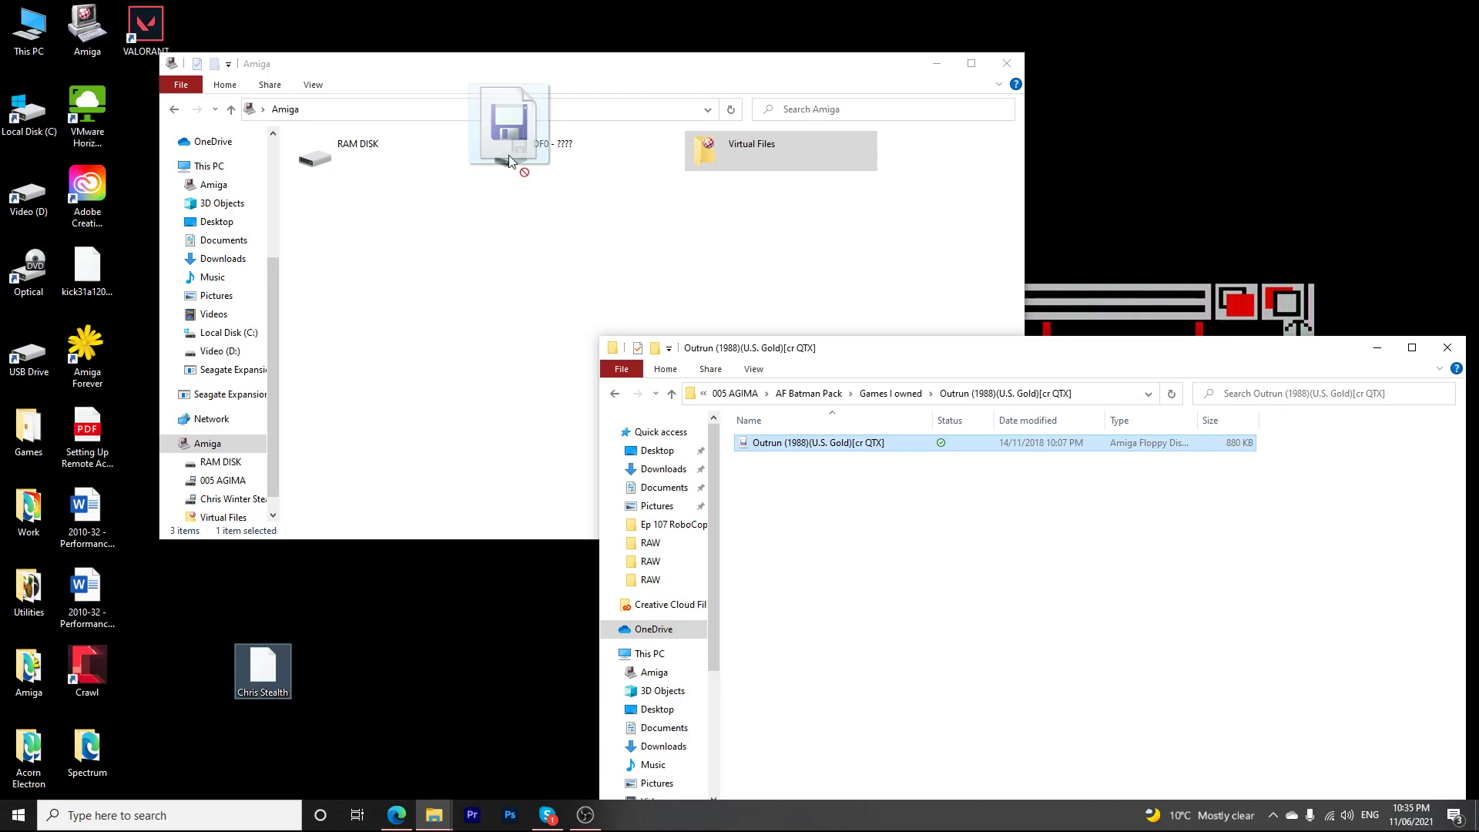
{"action": "left_click_drag", "start_coordinate": [509, 161], "coordinate": [741, 450]}
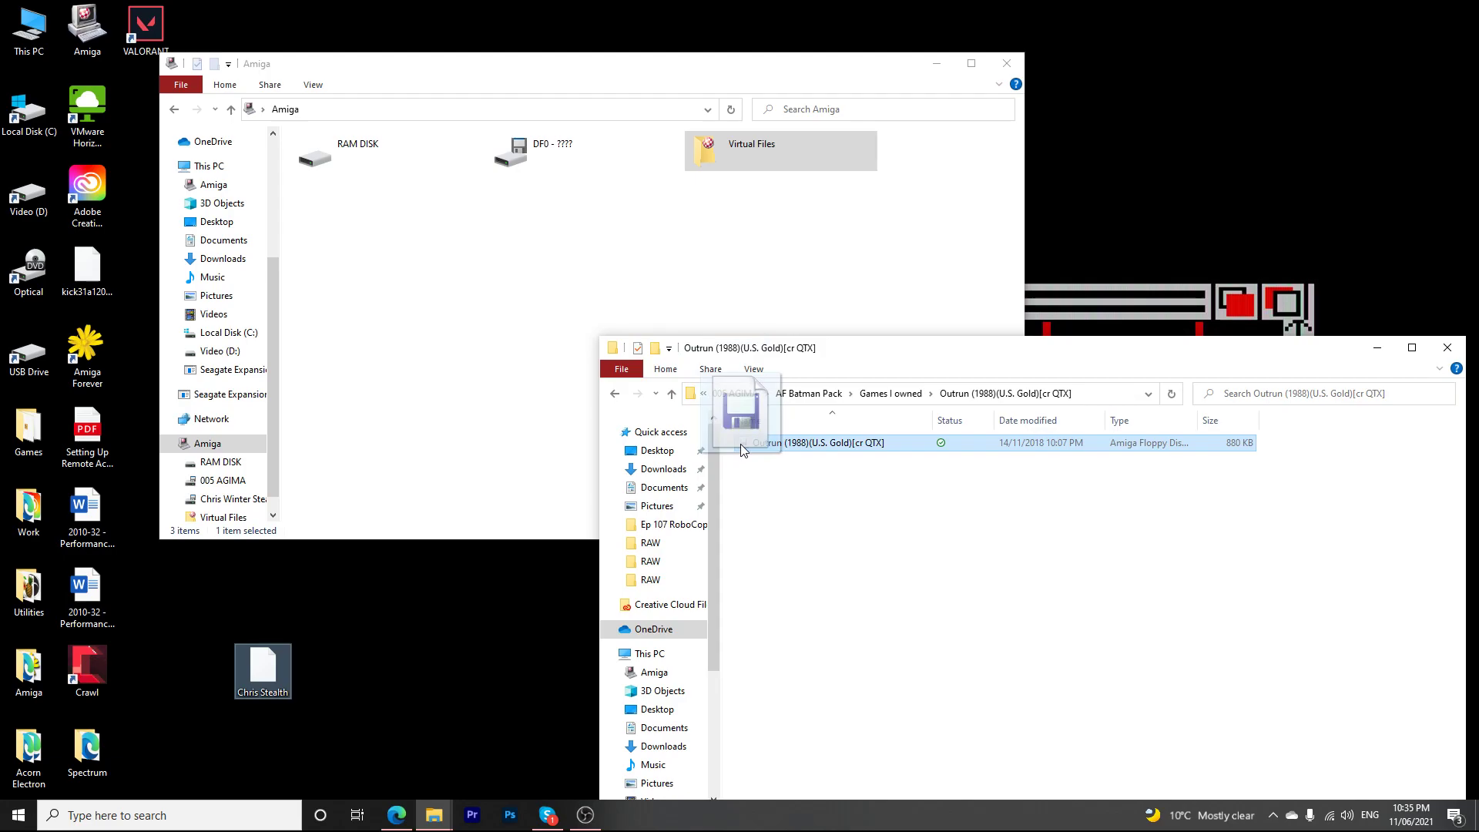
{"action": "left_click_drag", "start_coordinate": [741, 444], "coordinate": [737, 430]}
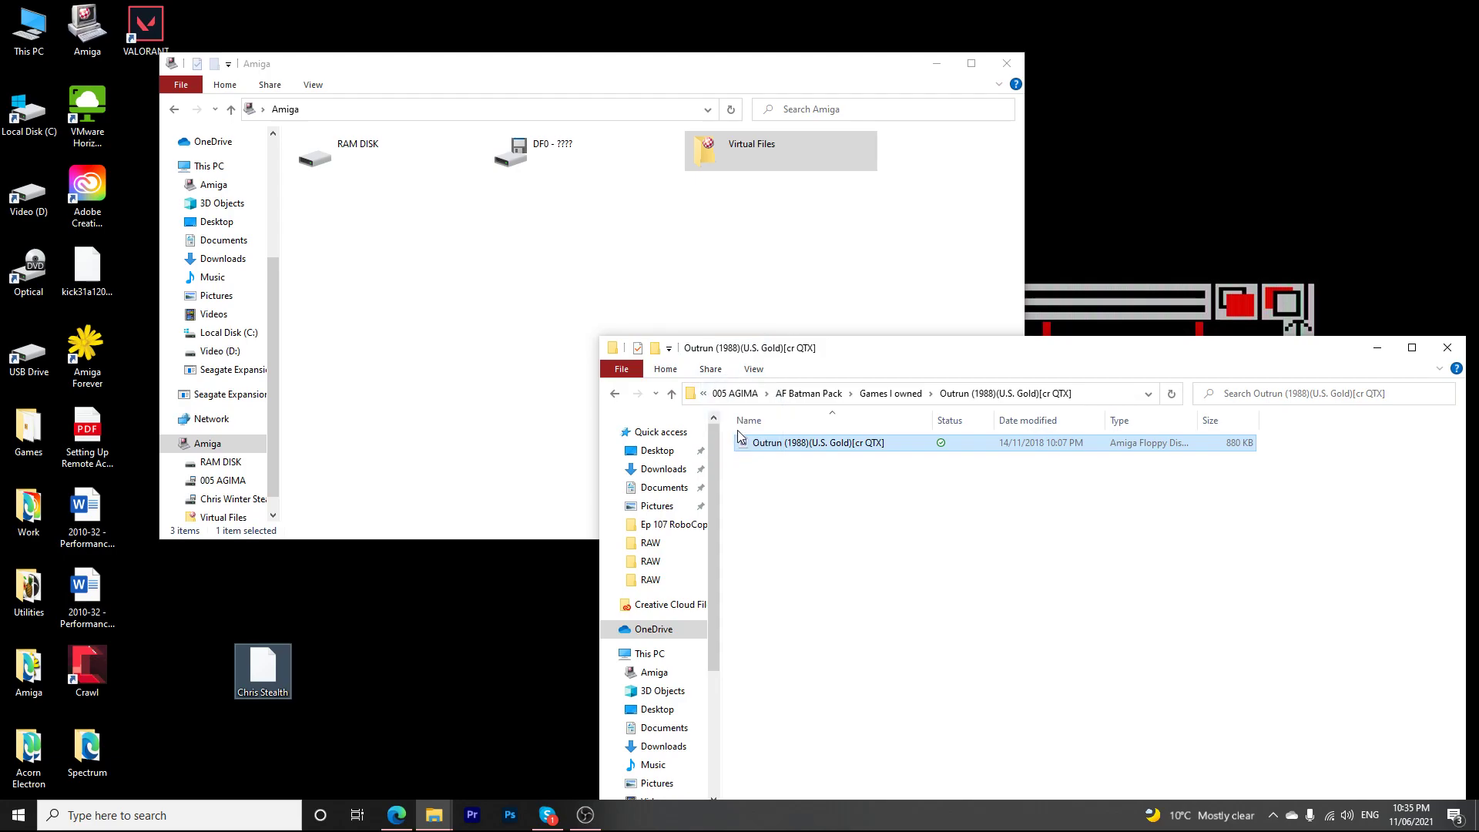
Step: Close and reopen the Amiga folder to check which actions the DF0 drive offers, leaving the folder closed
{"action": "left_click", "coordinate": [510, 160]}
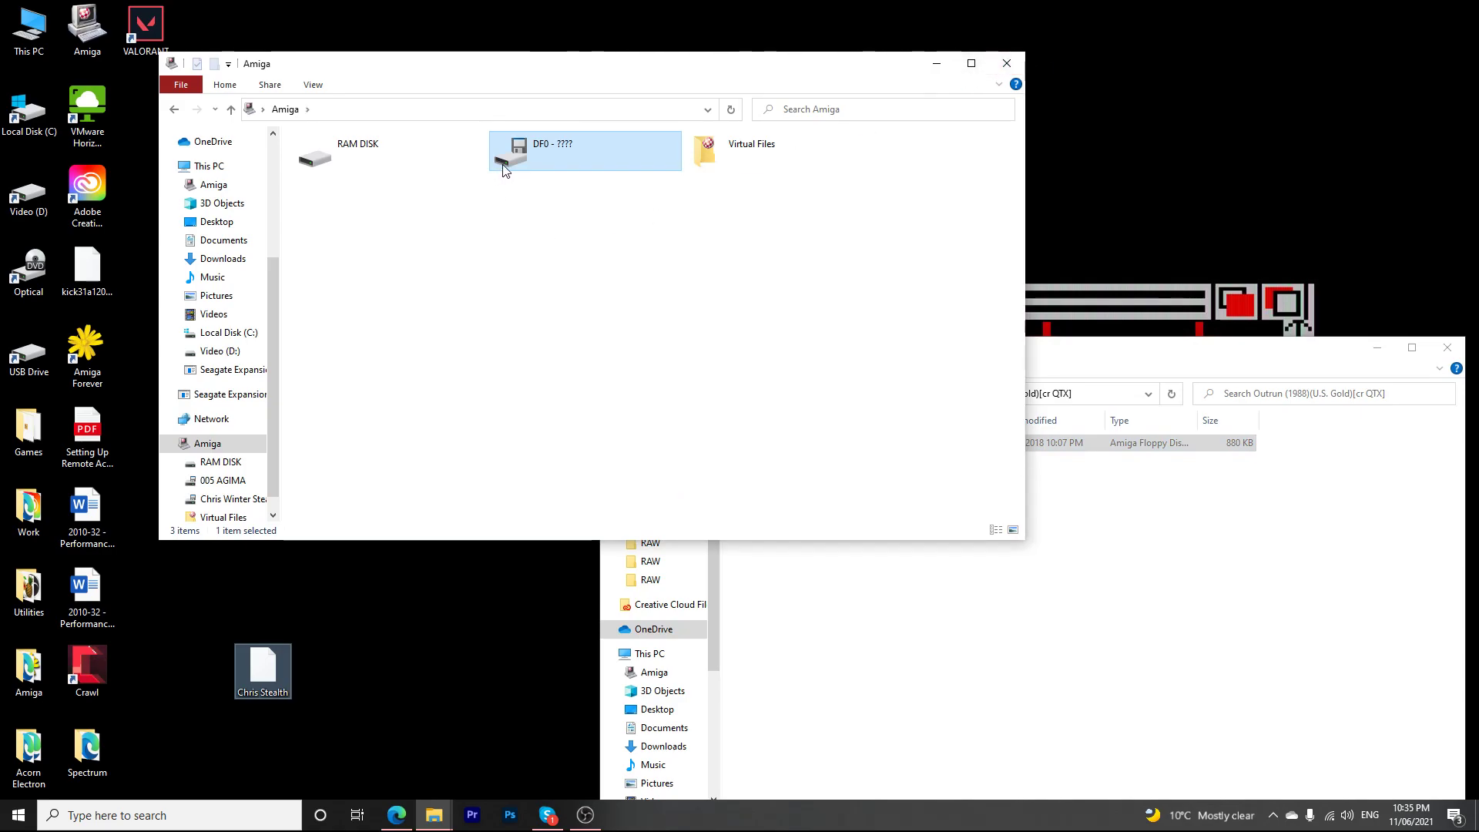
{"action": "left_click", "coordinate": [1007, 64]}
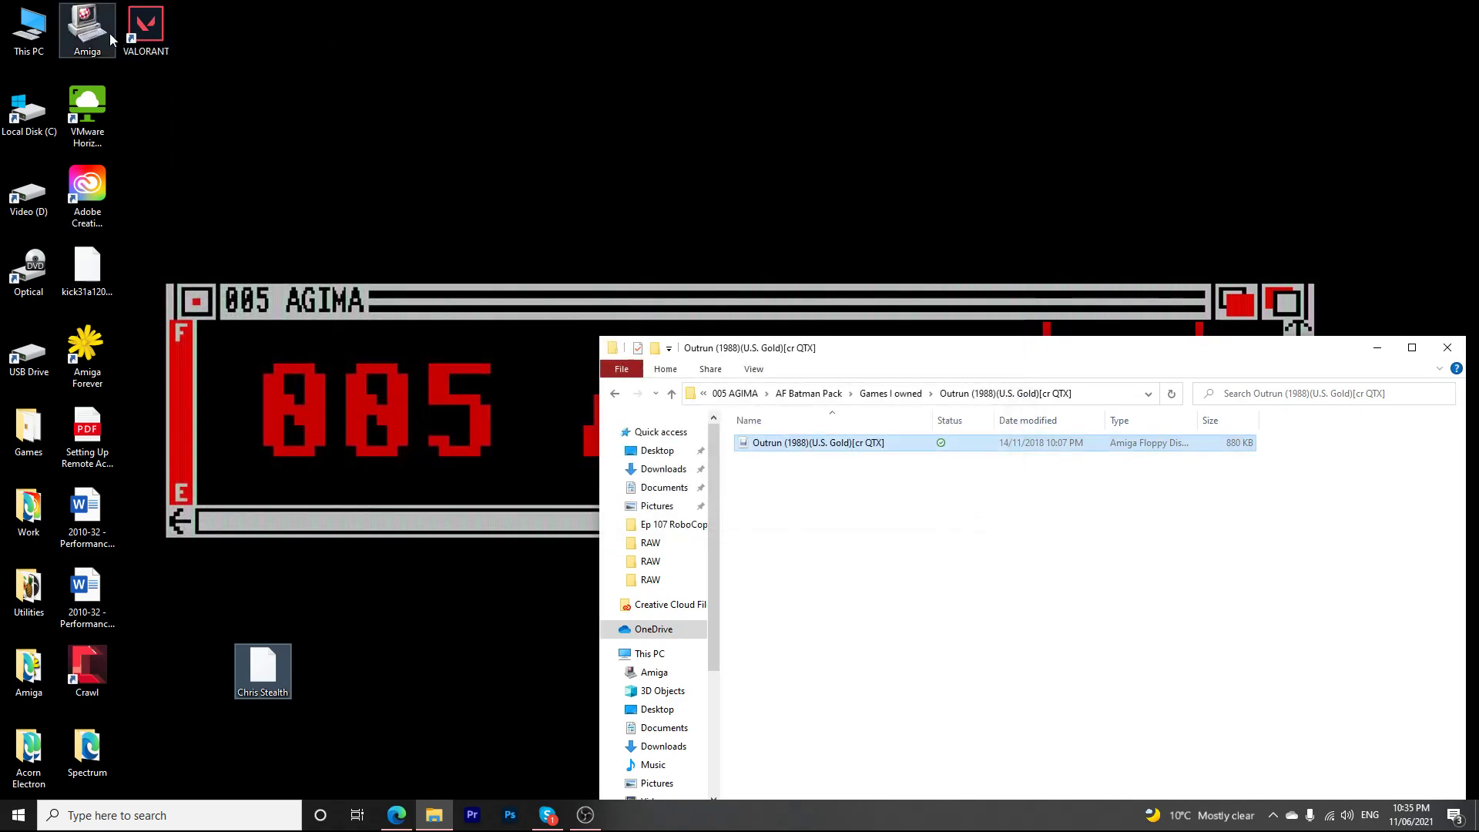
{"action": "double_click", "coordinate": [88, 31]}
{"action": "left_click", "coordinate": [505, 161]}
{"action": "right_click", "coordinate": [505, 162]}
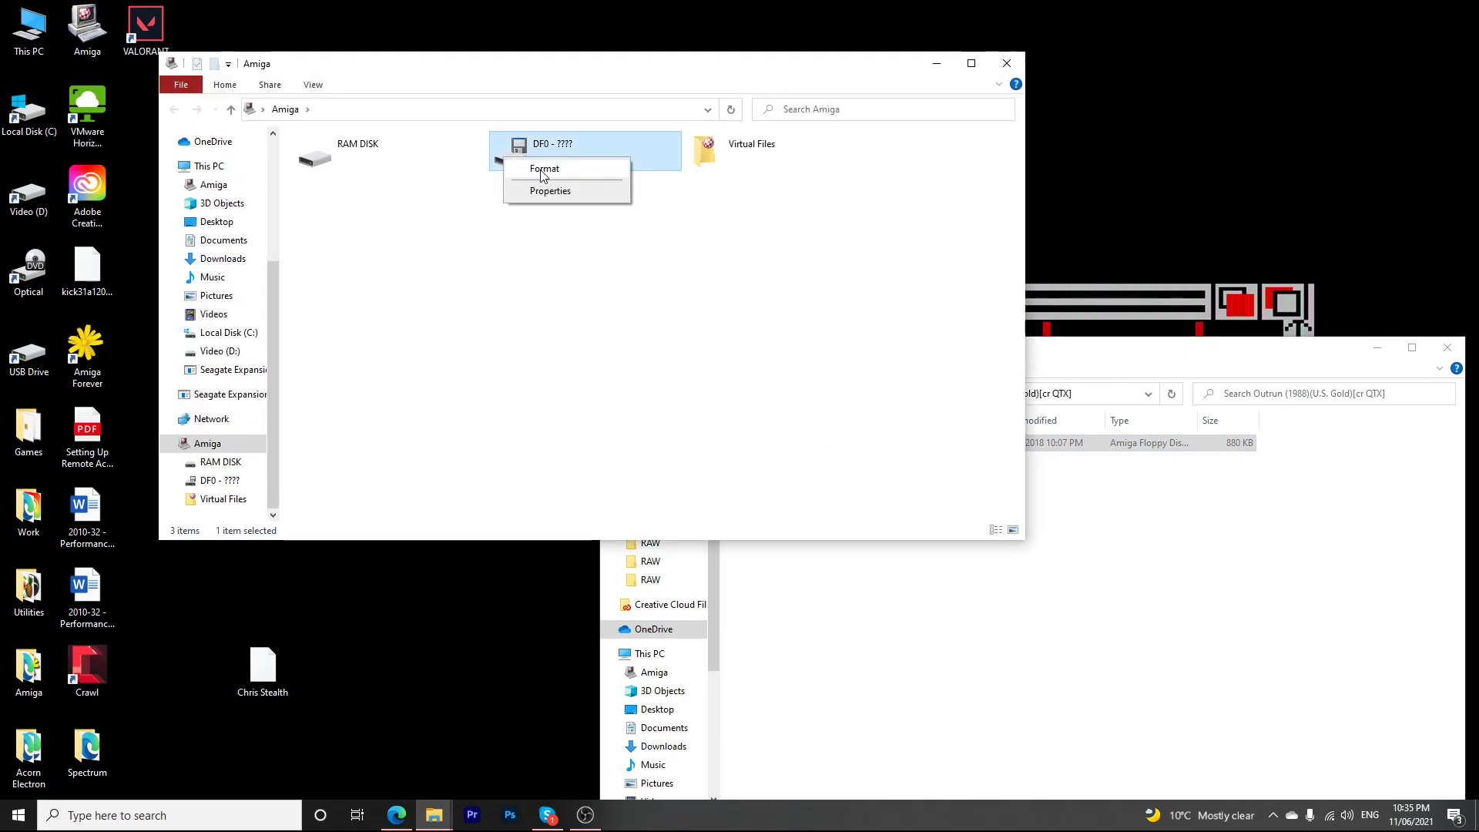
{"action": "left_click", "coordinate": [658, 305]}
{"action": "left_click", "coordinate": [1007, 64]}
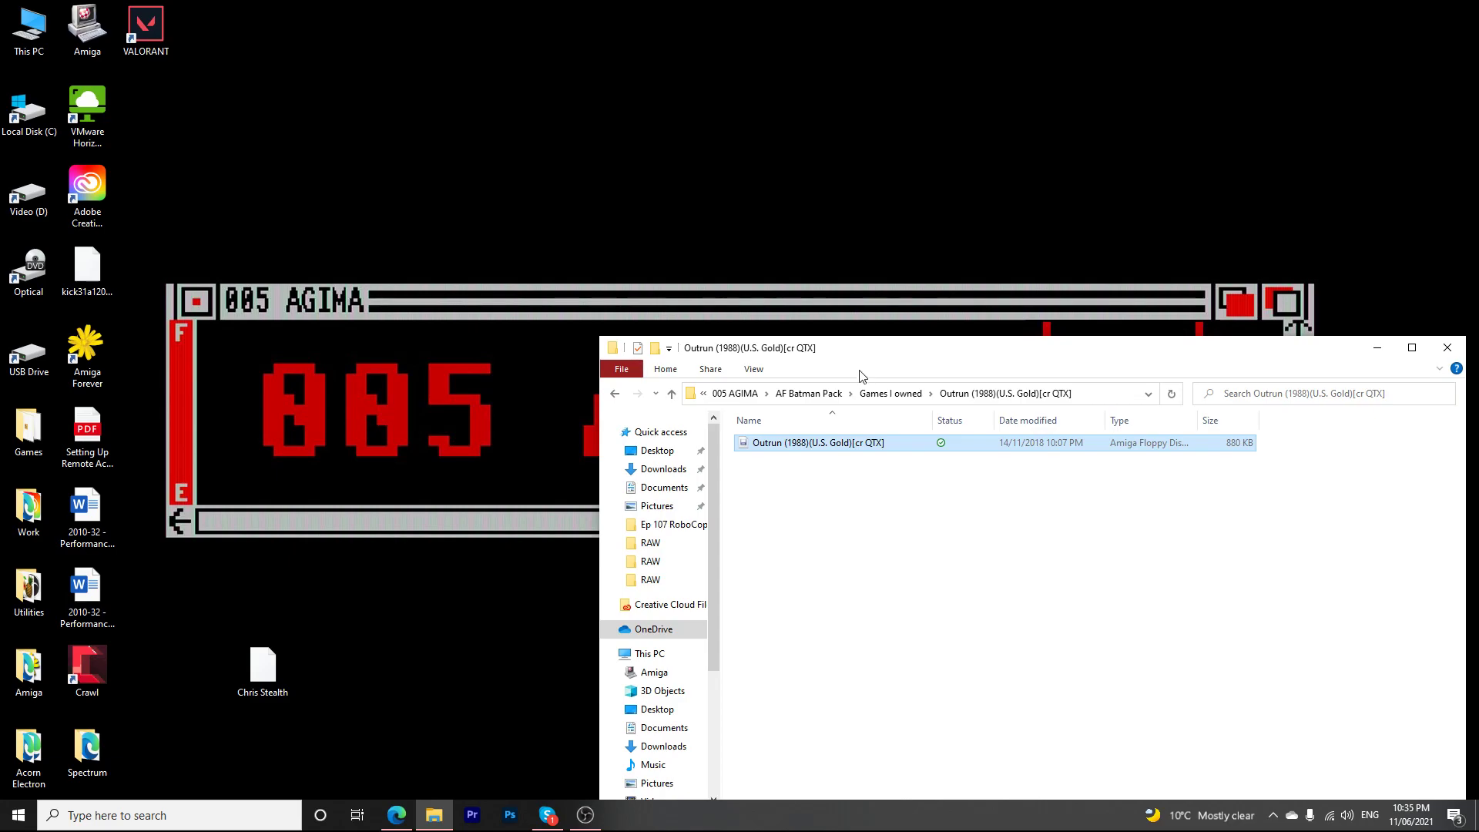
Step: Reopen the Amiga folder from the desktop and open the Stealth Concept floppy to view its files
{"action": "double_click", "coordinate": [85, 21]}
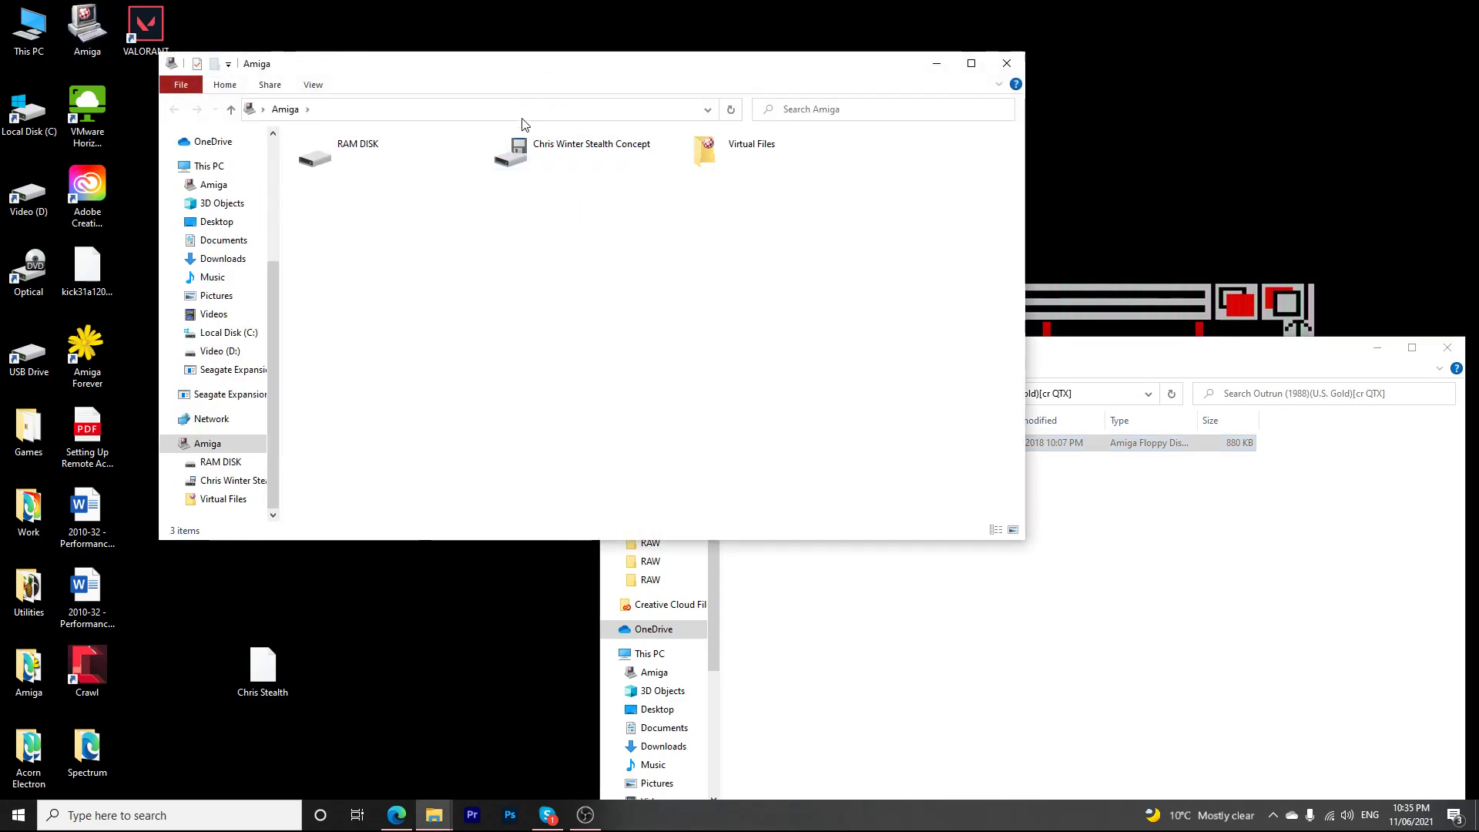
{"action": "double_click", "coordinate": [515, 154]}
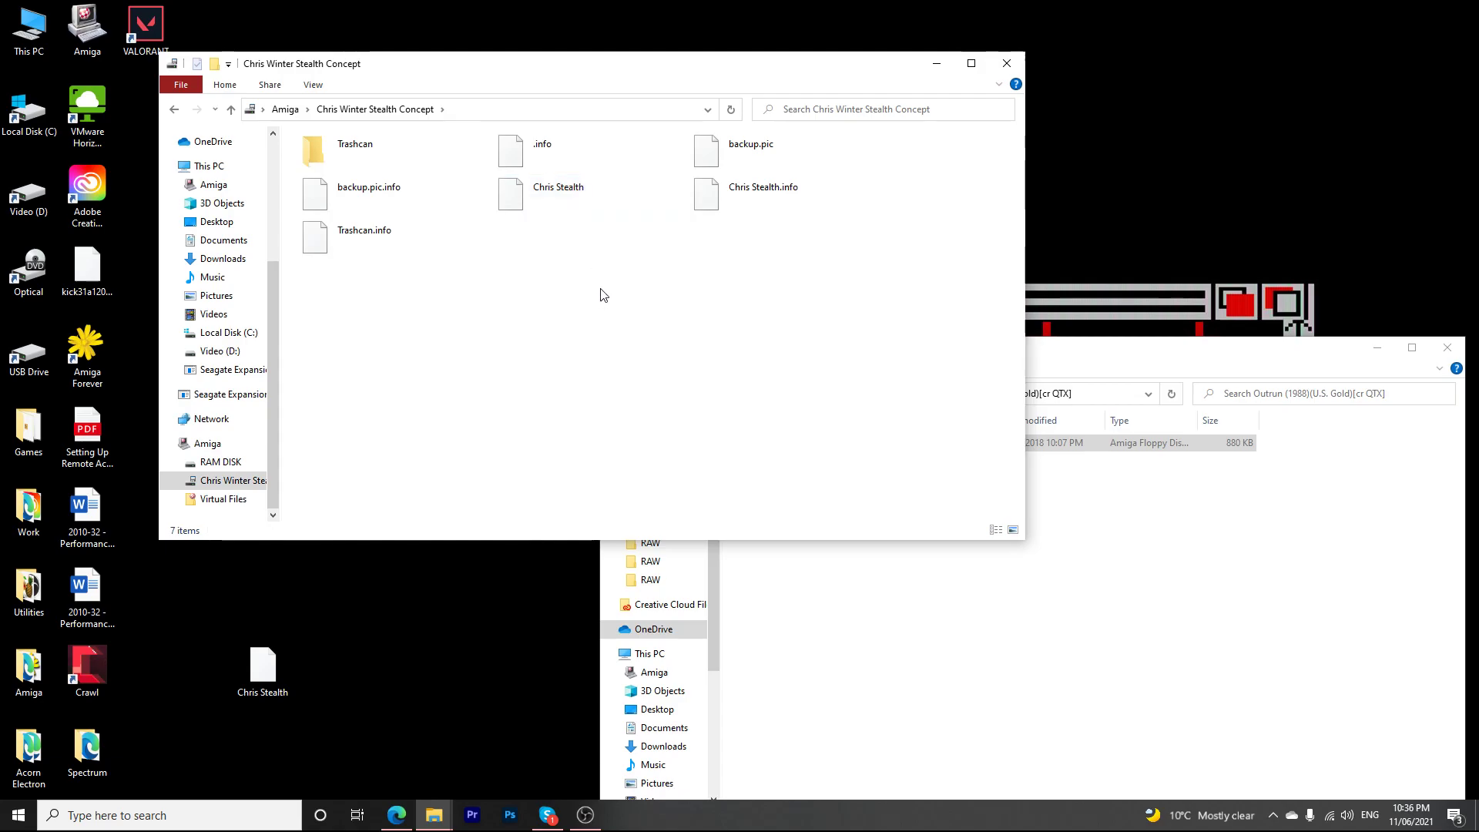
Step: Permanently delete the Stealth file from the desktop
{"action": "left_click", "coordinate": [263, 668]}
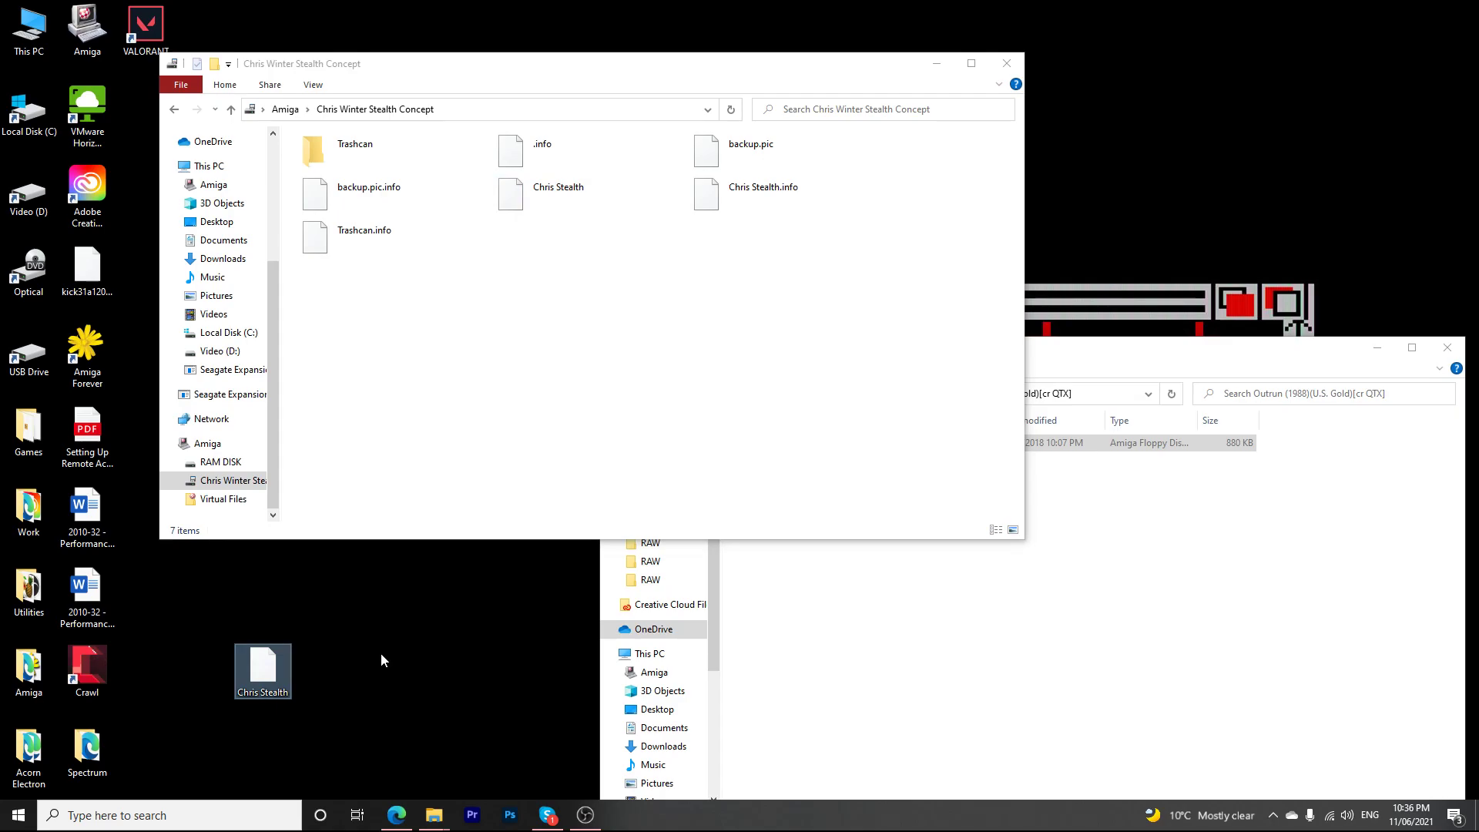
{"action": "key", "text": "shift+Delete"}
{"action": "key", "text": "Return"}
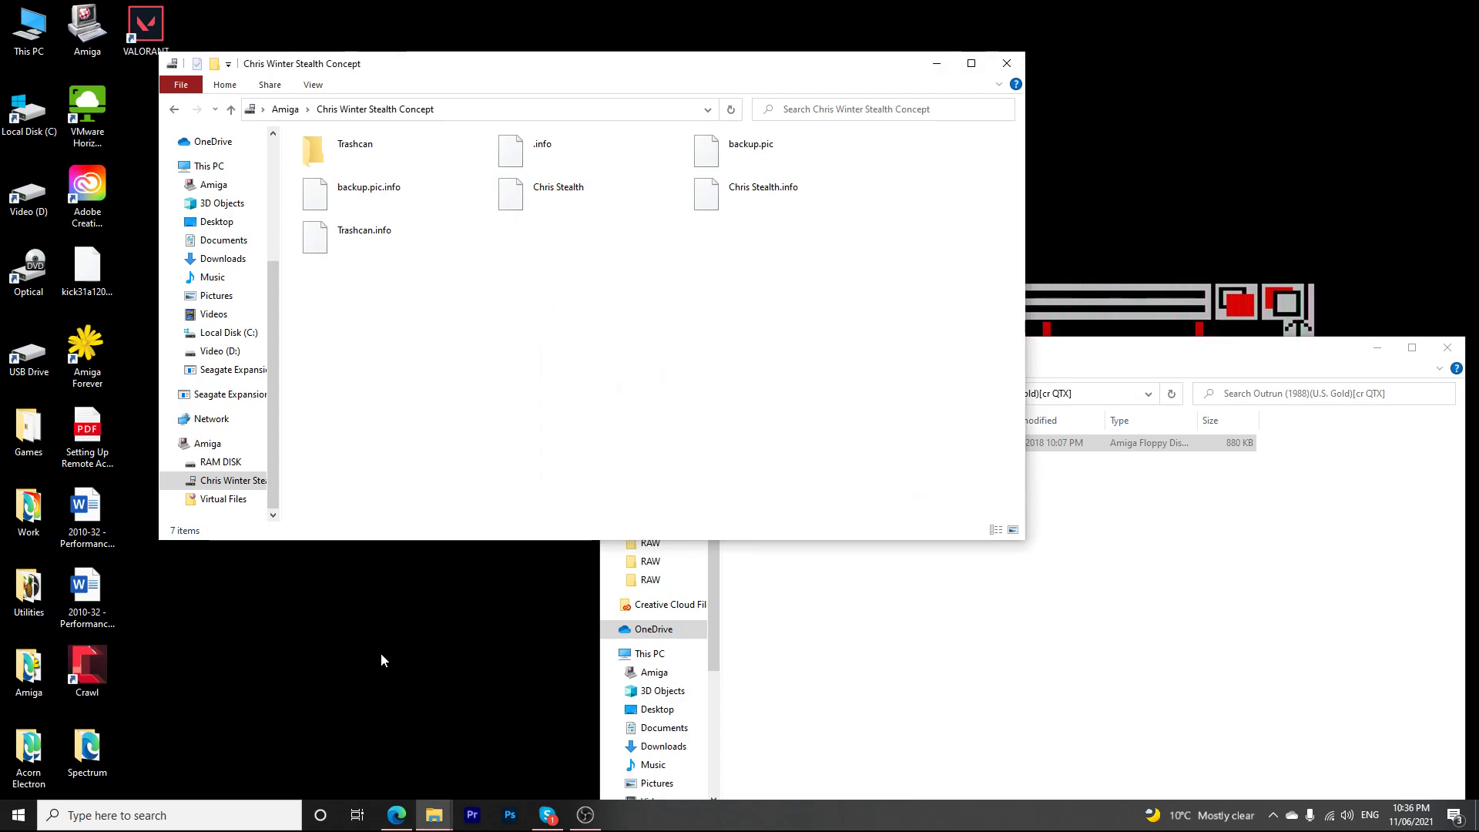
Step: Copy the Stealth file from the floppy to the desktop and permanently delete that desktop copy
{"action": "left_click", "coordinate": [515, 200]}
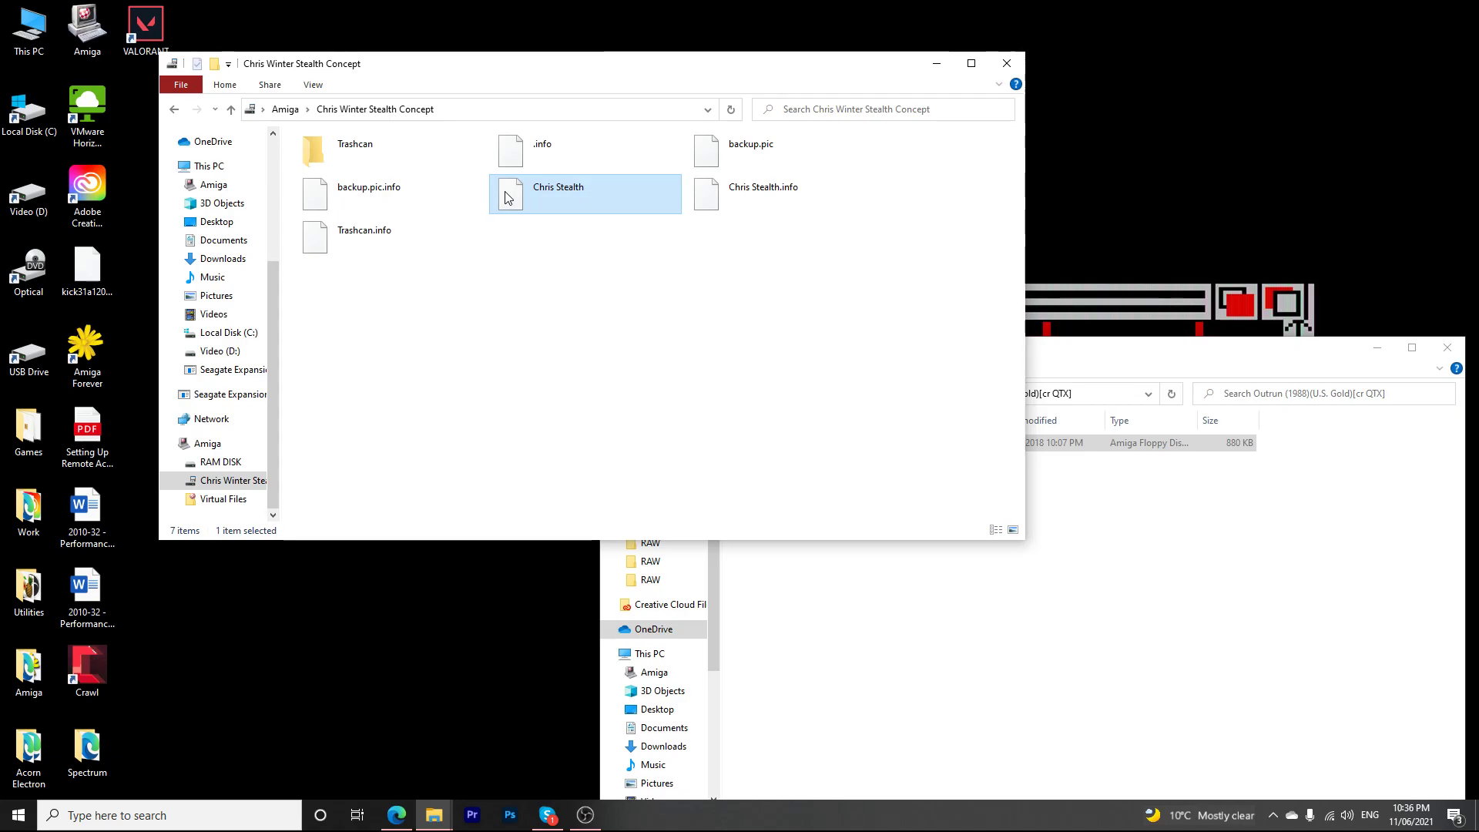
{"action": "left_click_drag", "start_coordinate": [508, 198], "coordinate": [283, 618]}
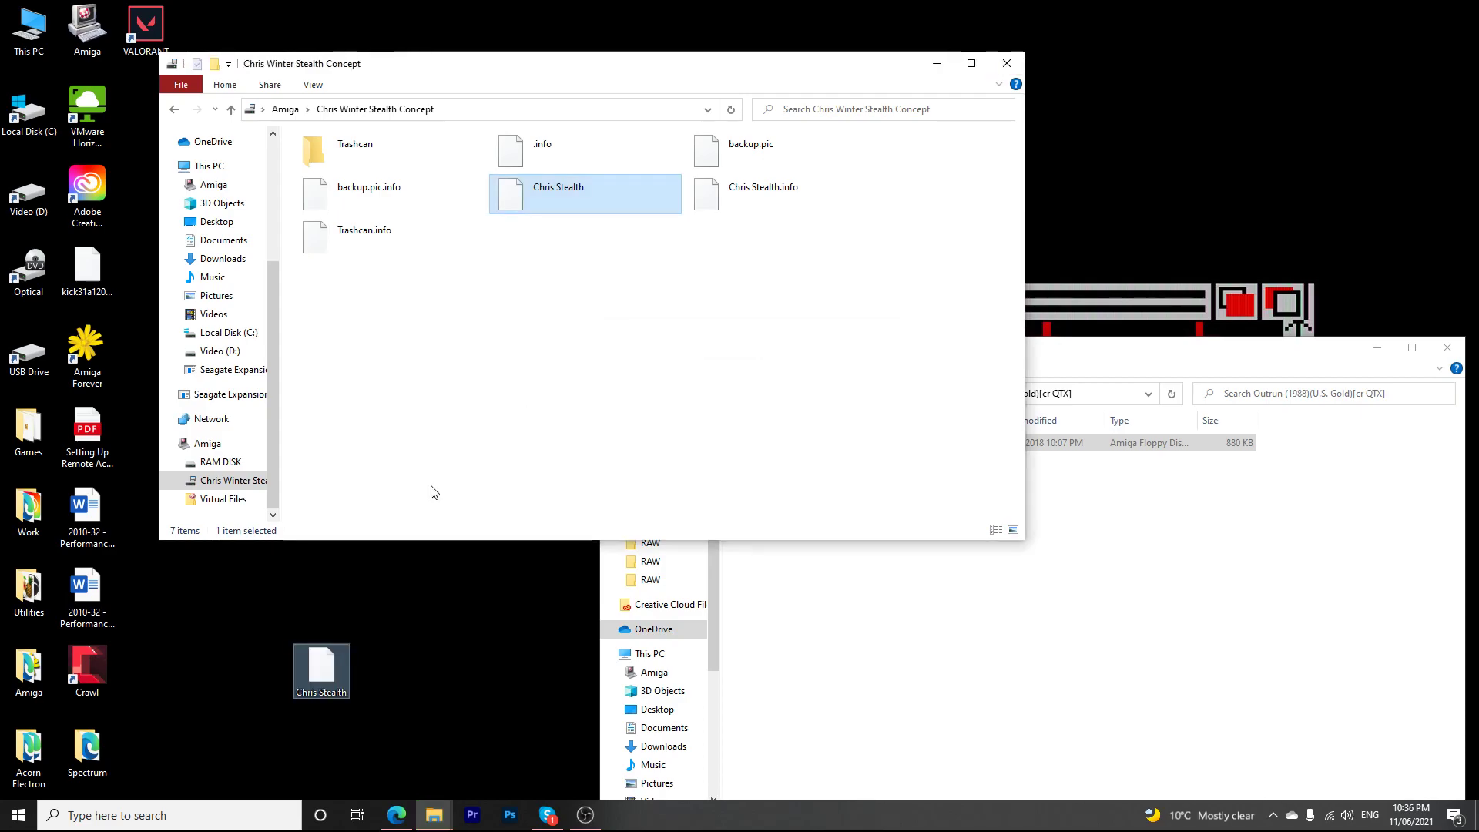
{"action": "left_click", "coordinate": [325, 673]}
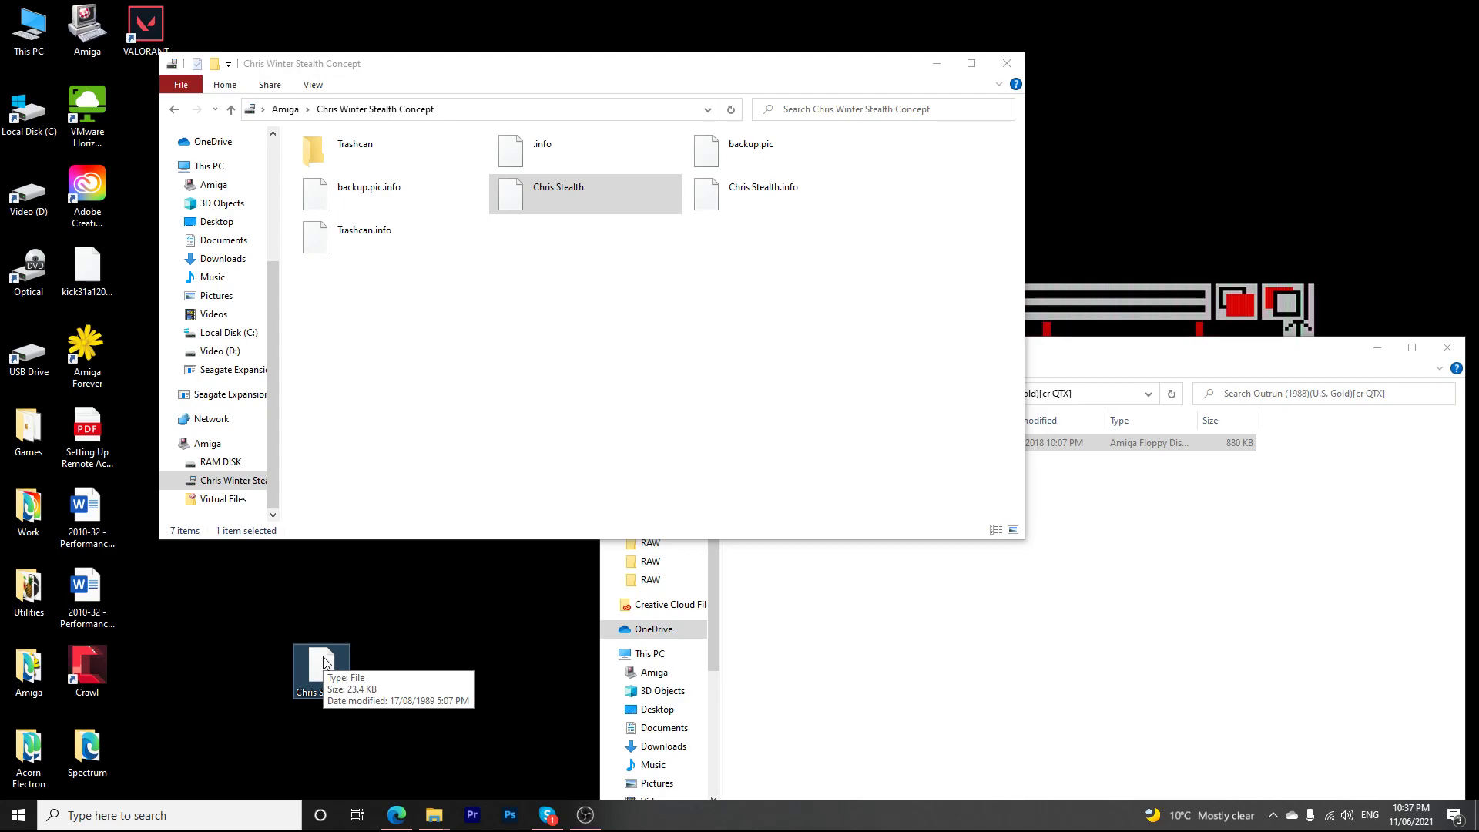
{"action": "key", "text": "shift+Delete"}
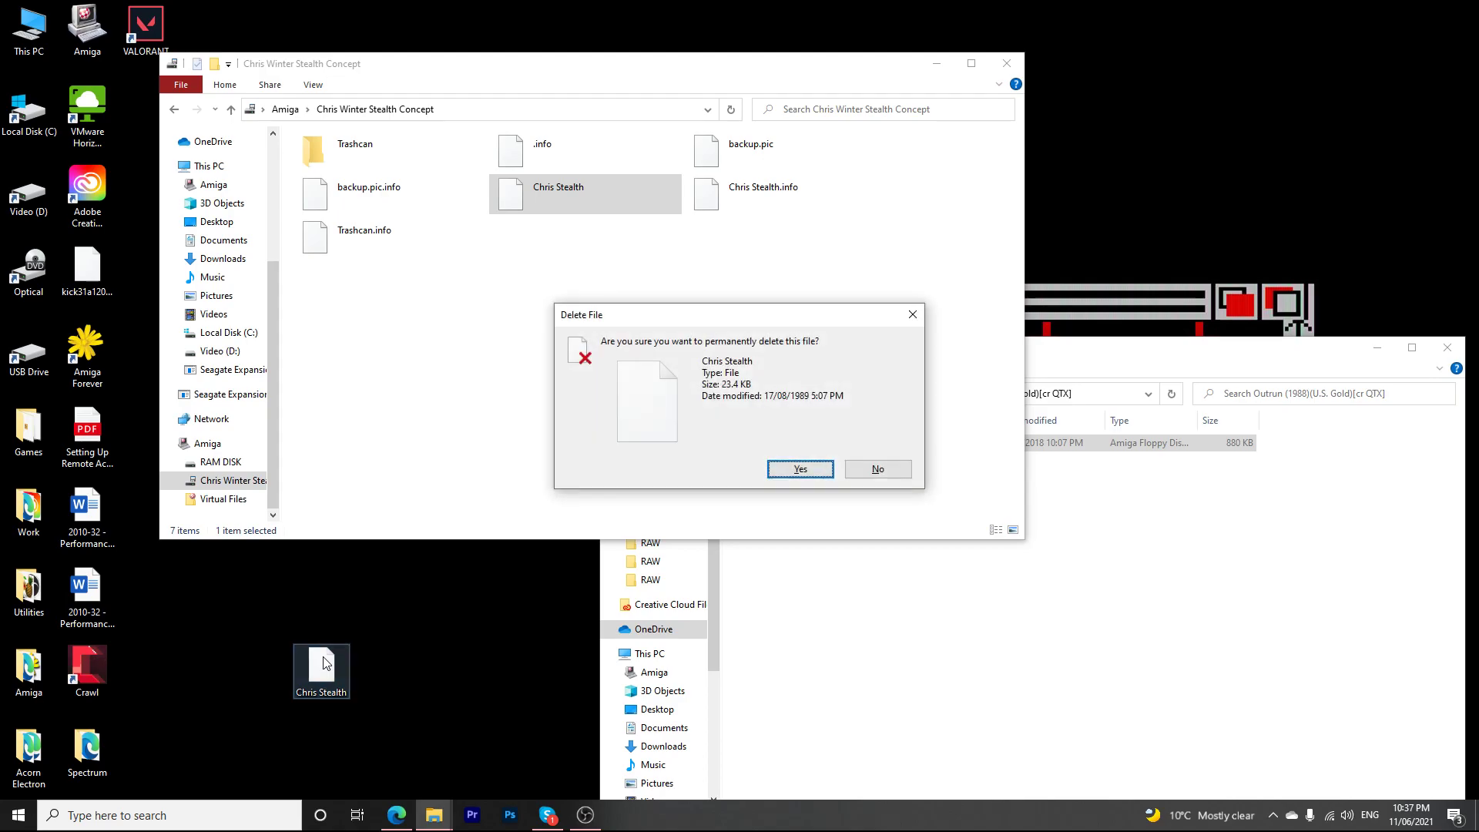
{"action": "key", "text": "Return"}
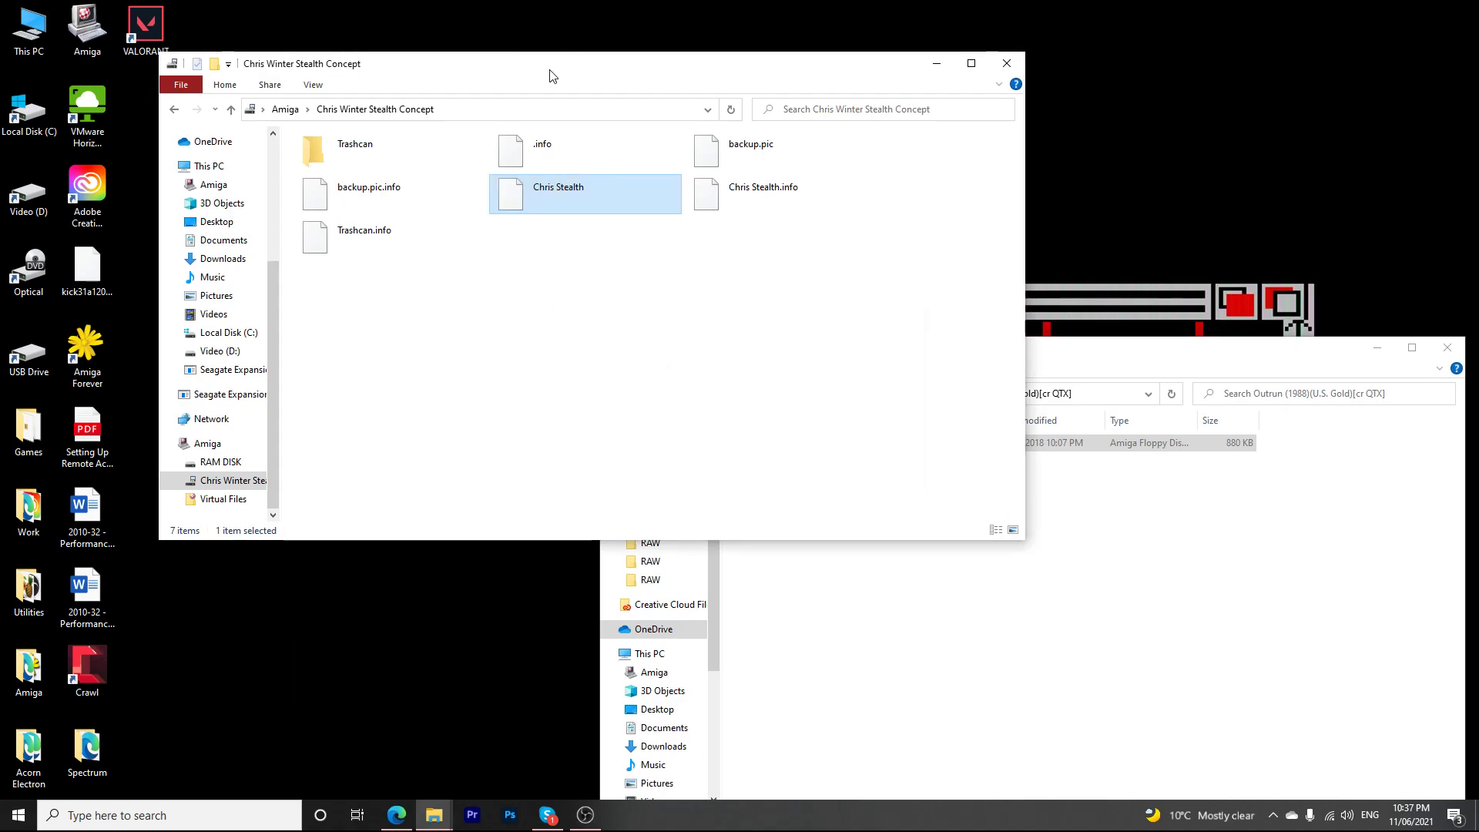
Step: Return to the Amiga folder and view the properties of the DF0 floppy drive
{"action": "left_click", "coordinate": [287, 110]}
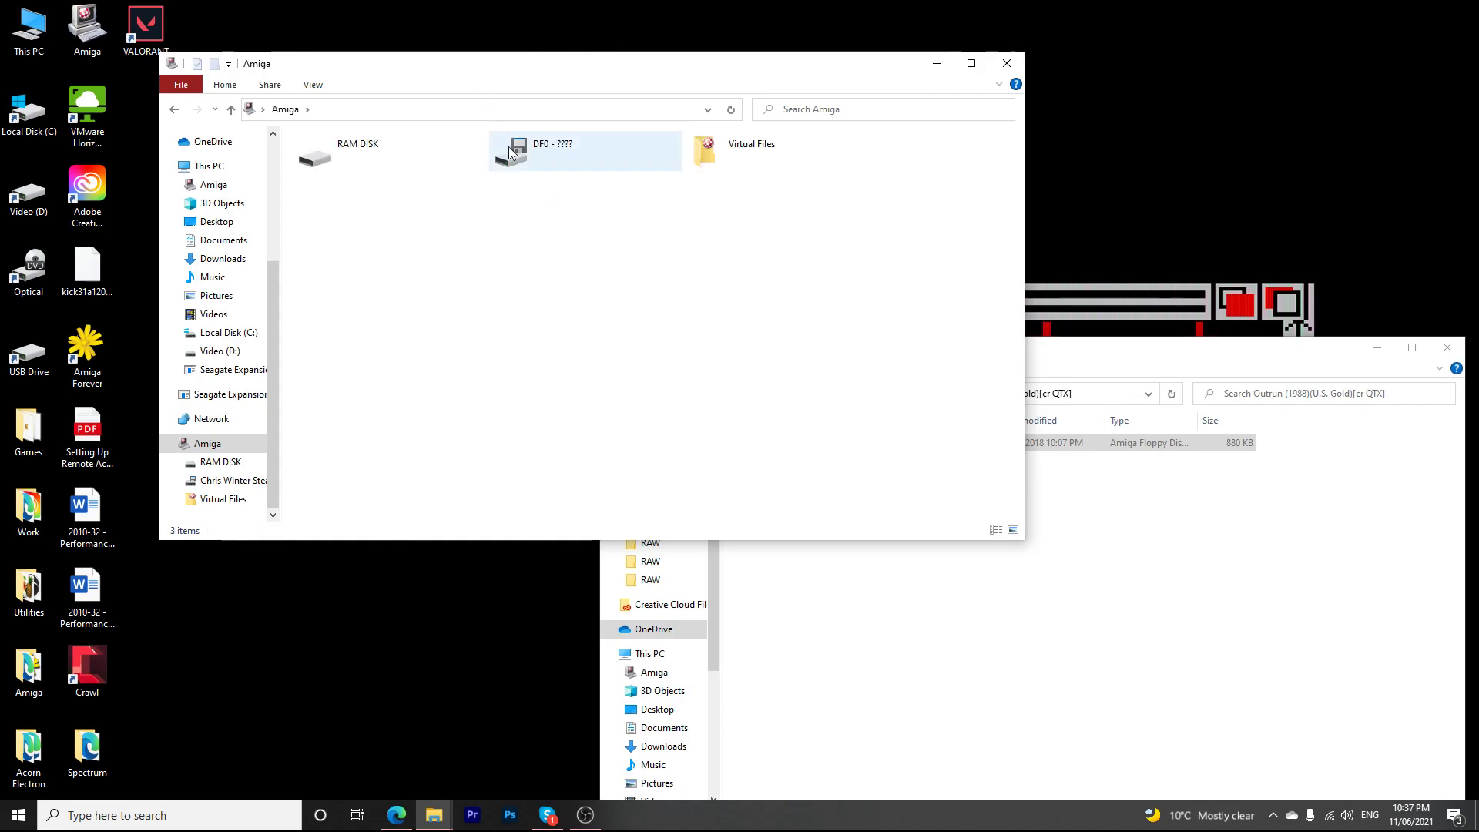
{"action": "right_click", "coordinate": [510, 160]}
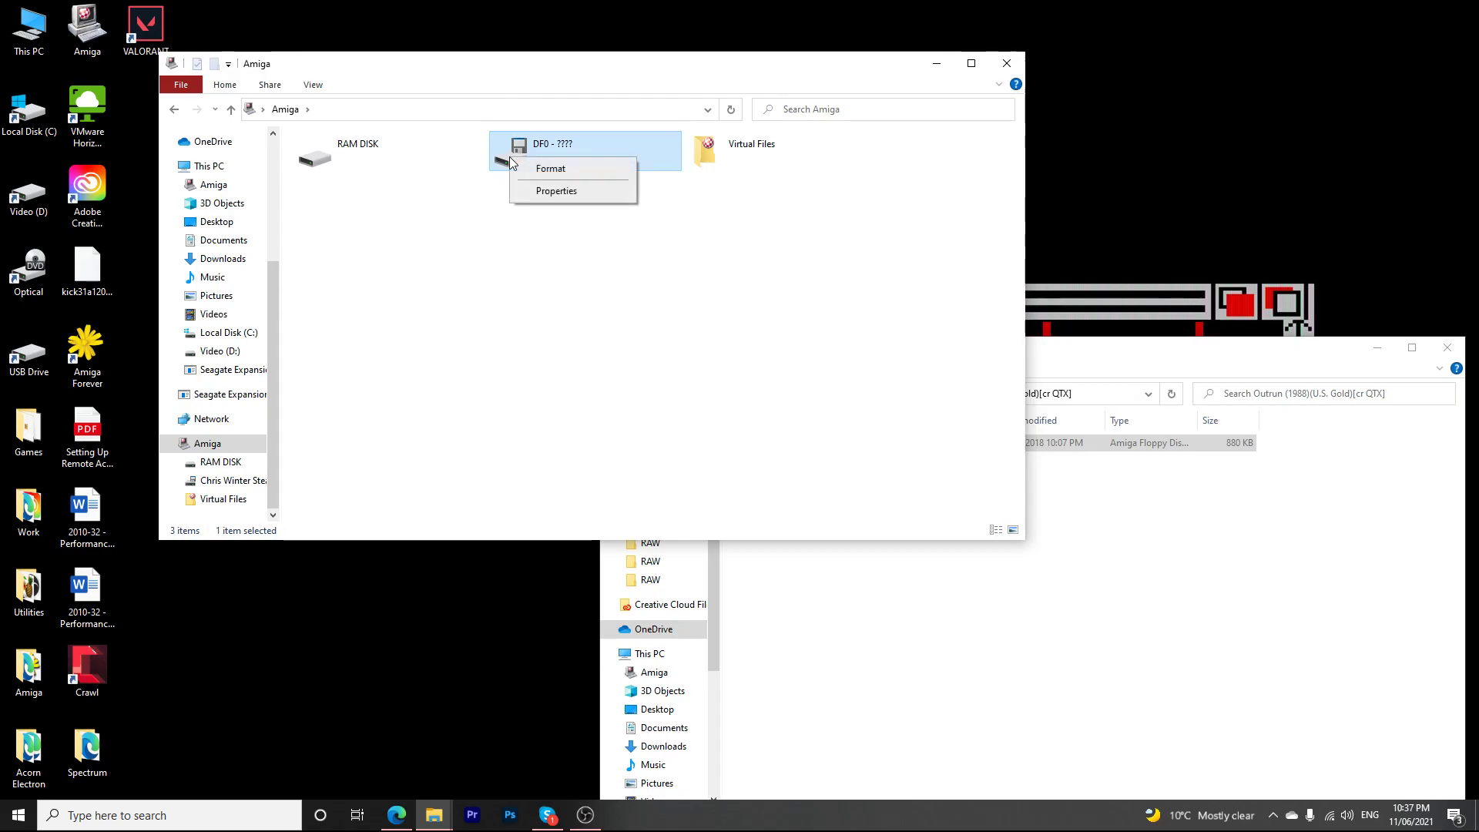
{"action": "left_click", "coordinate": [680, 313]}
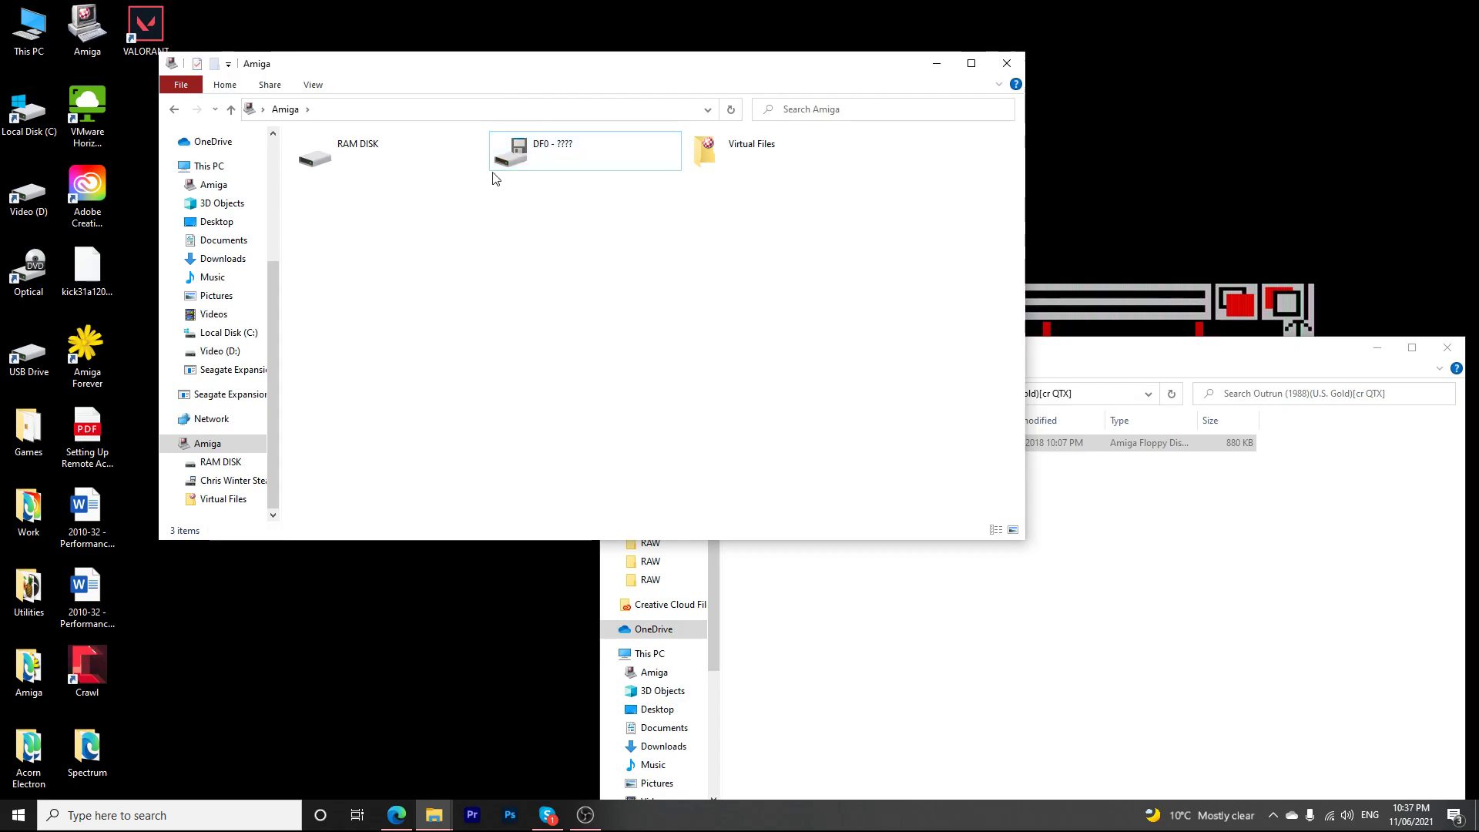
{"action": "right_click", "coordinate": [514, 166]}
{"action": "left_click", "coordinate": [539, 196]}
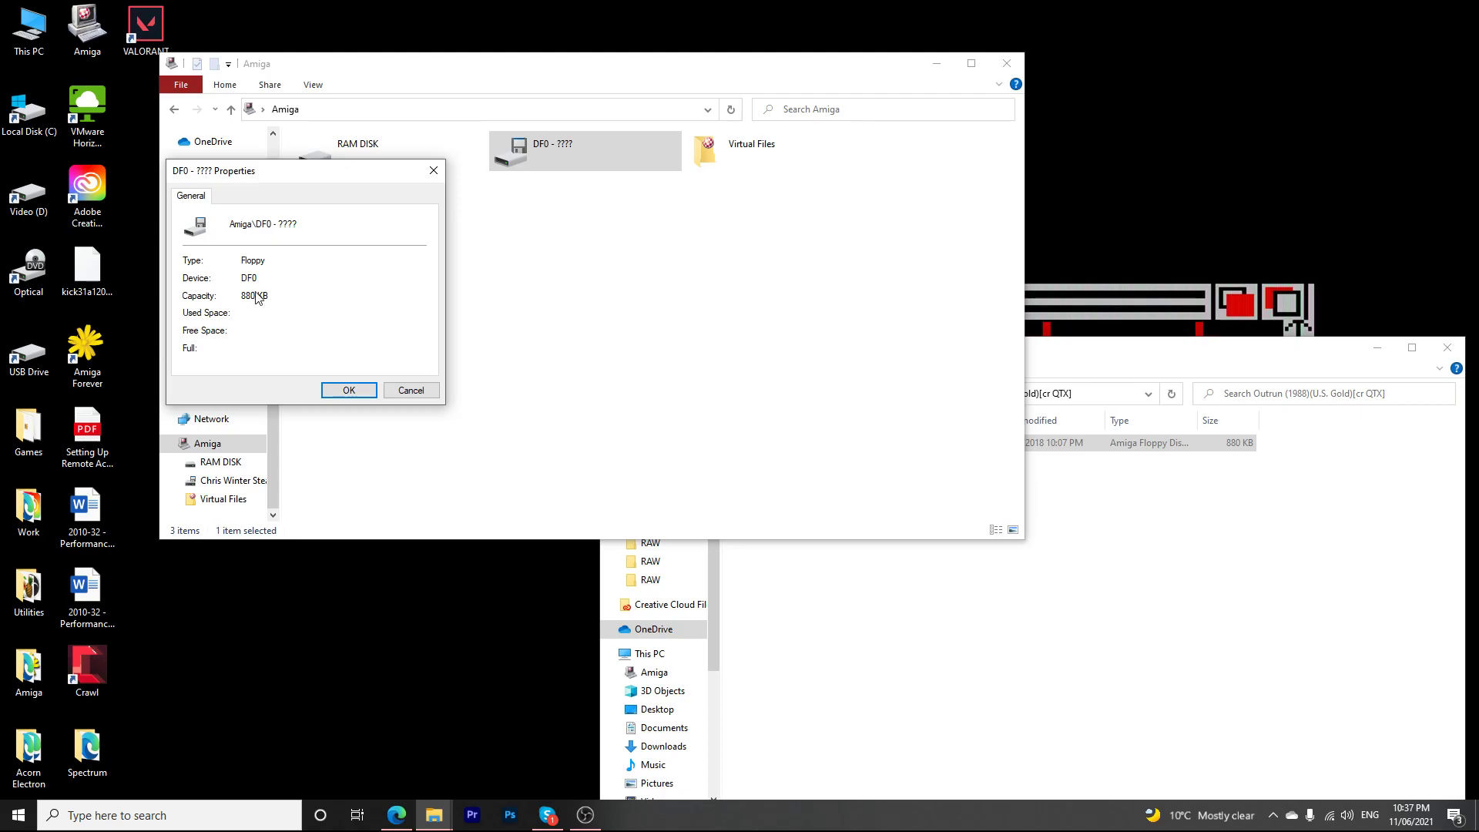
{"action": "left_click", "coordinate": [409, 394]}
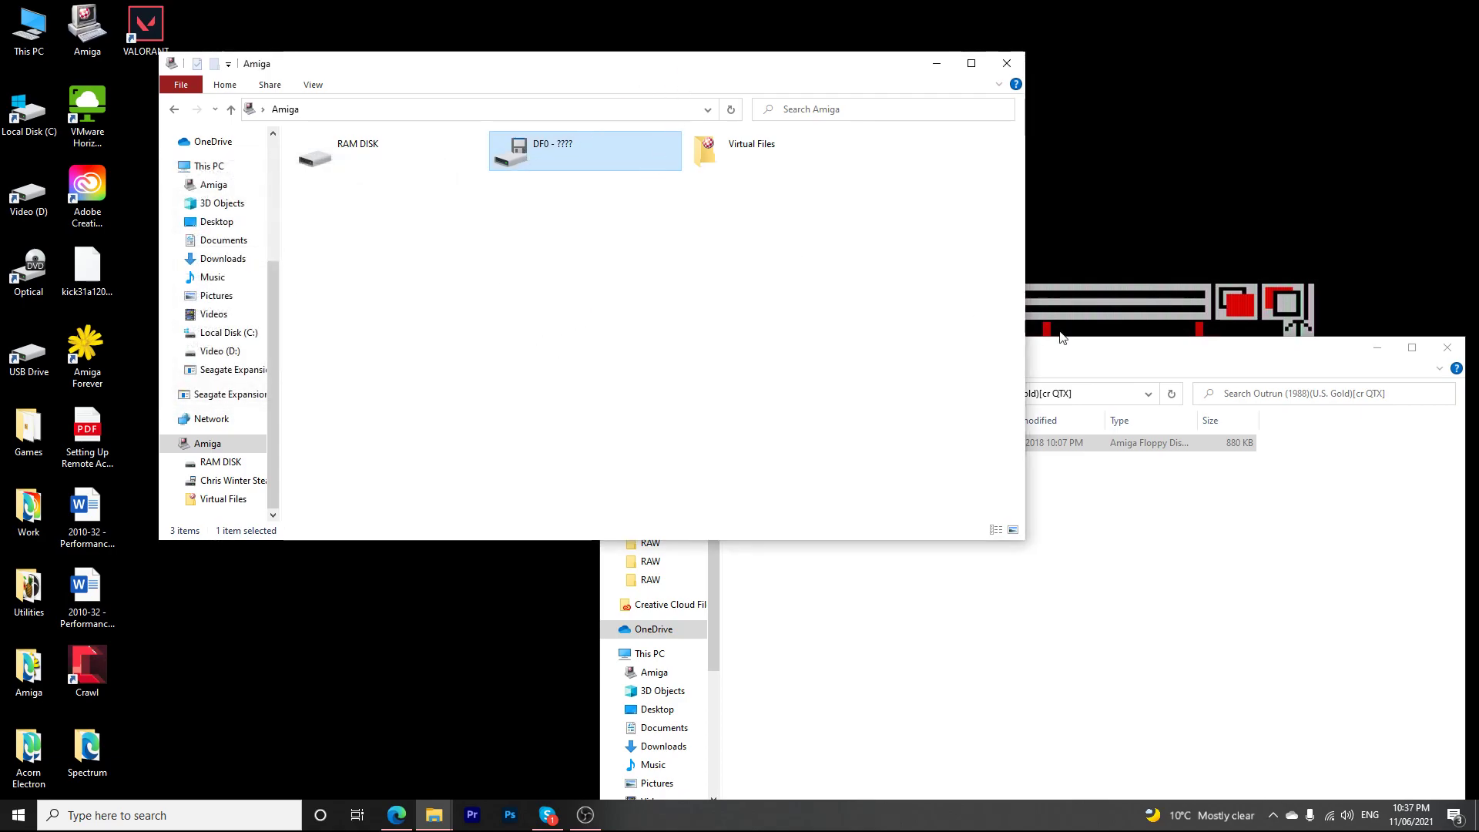
Step: Write the Outrun (1988)(U.S. Gold)[cr QTX] disk image to the floppy by copying it onto DF0.adf in Virtual Files
{"action": "left_click", "coordinate": [1088, 353]}
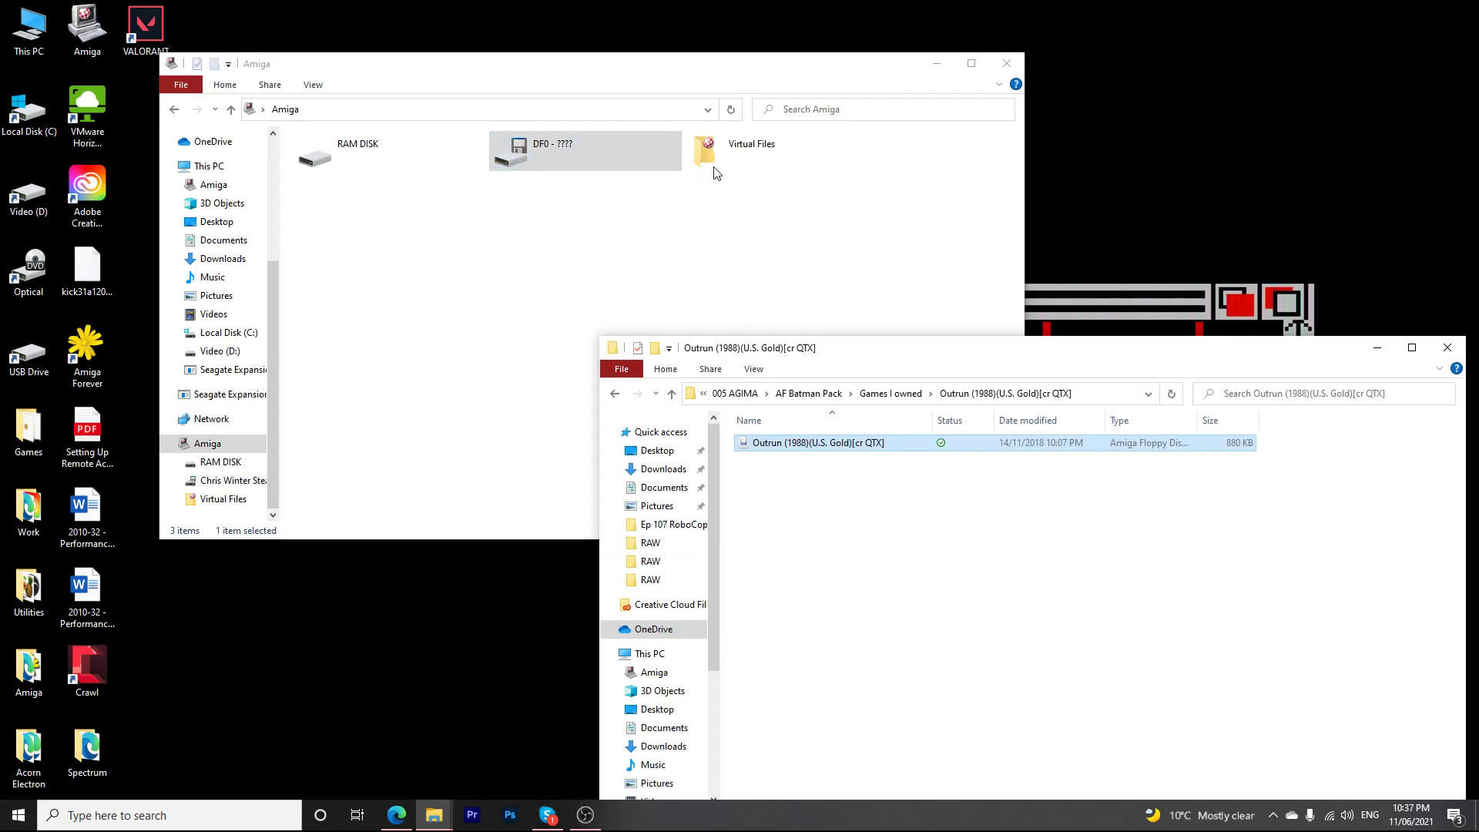
{"action": "double_click", "coordinate": [698, 151]}
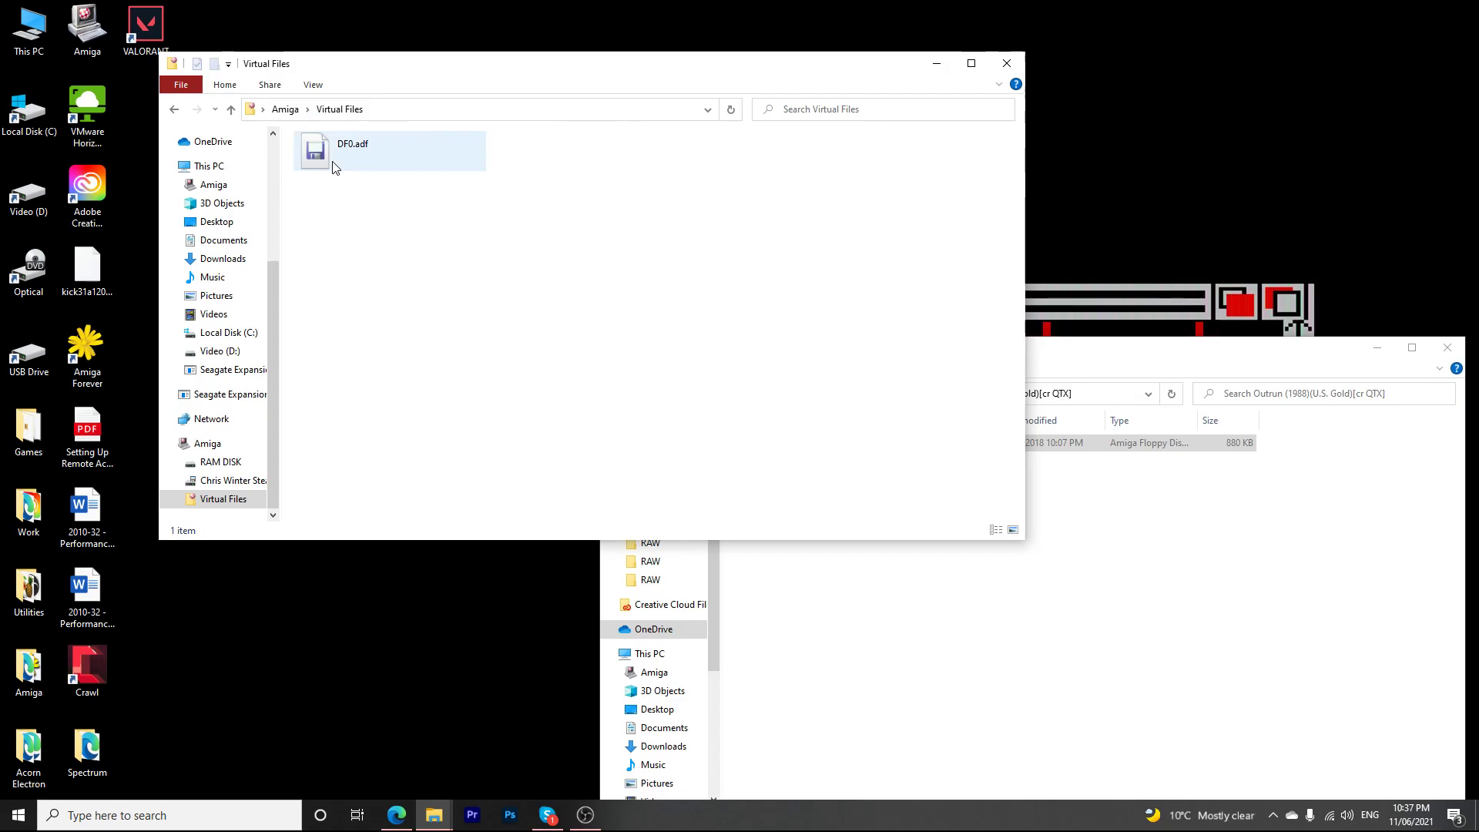
{"action": "left_click", "coordinate": [1082, 360]}
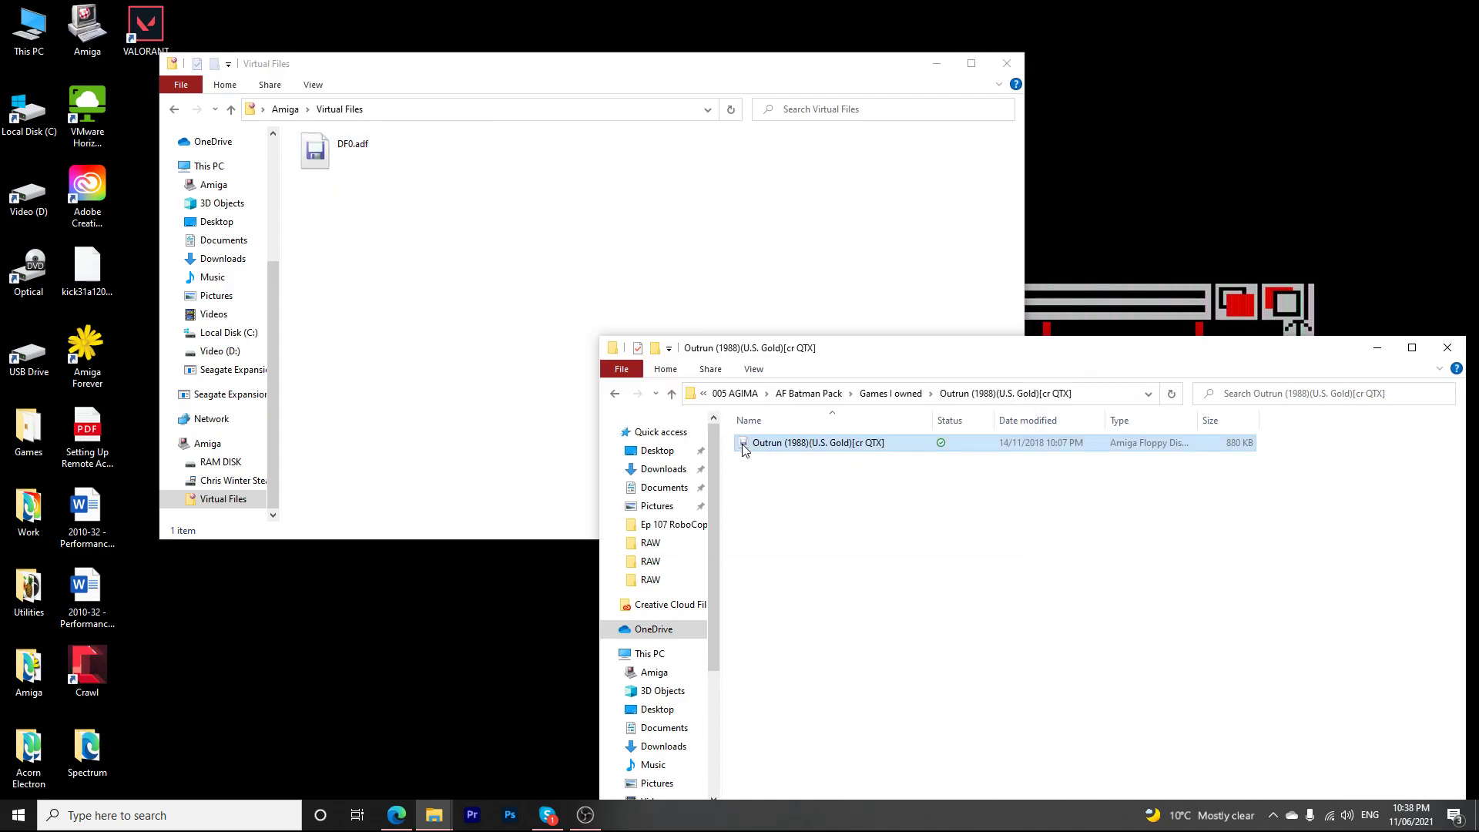
{"action": "left_click_drag", "start_coordinate": [745, 449], "coordinate": [316, 151]}
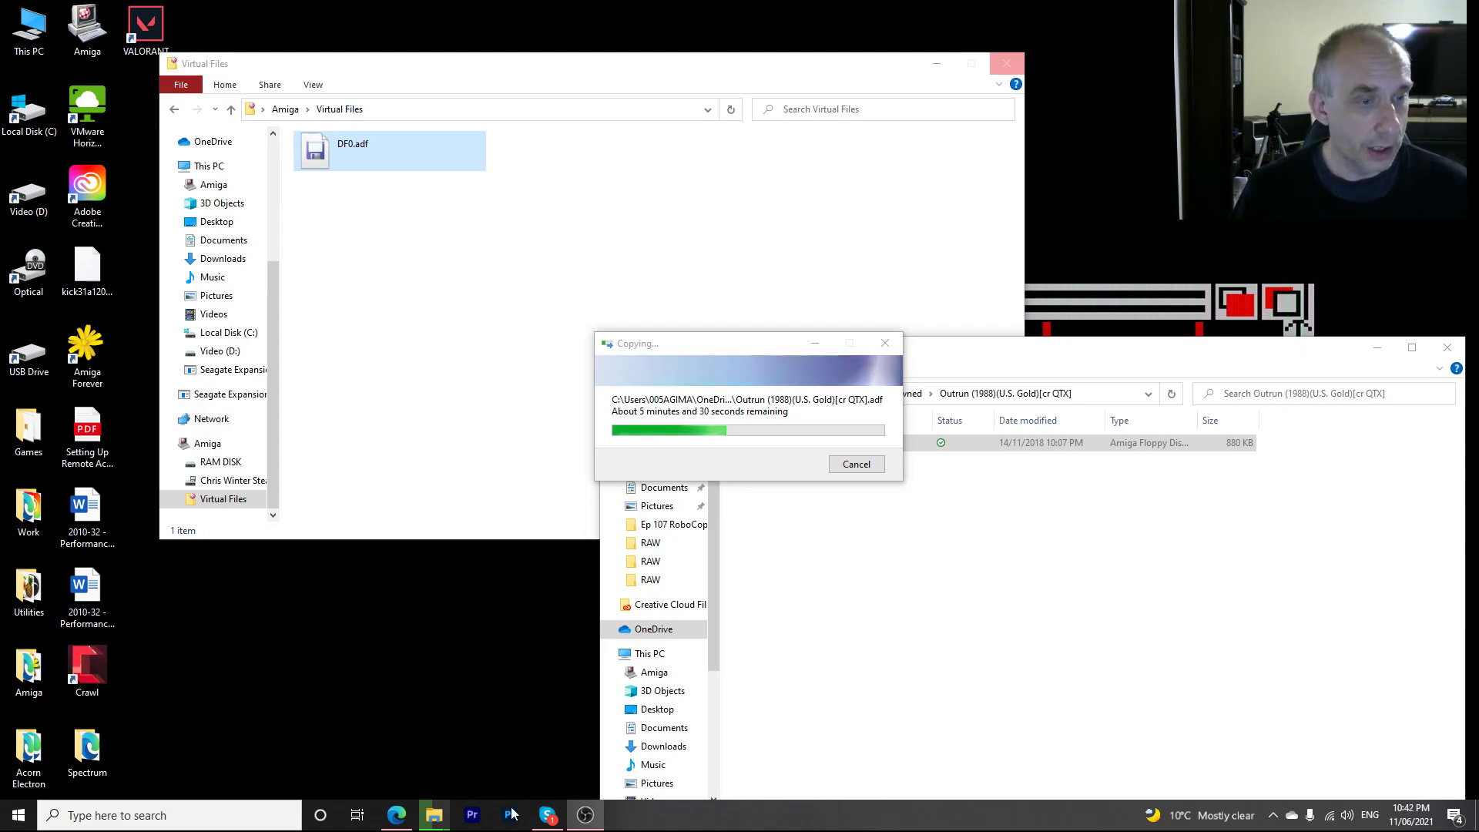
{"action": "mouse_move", "coordinate": [406, 827]}
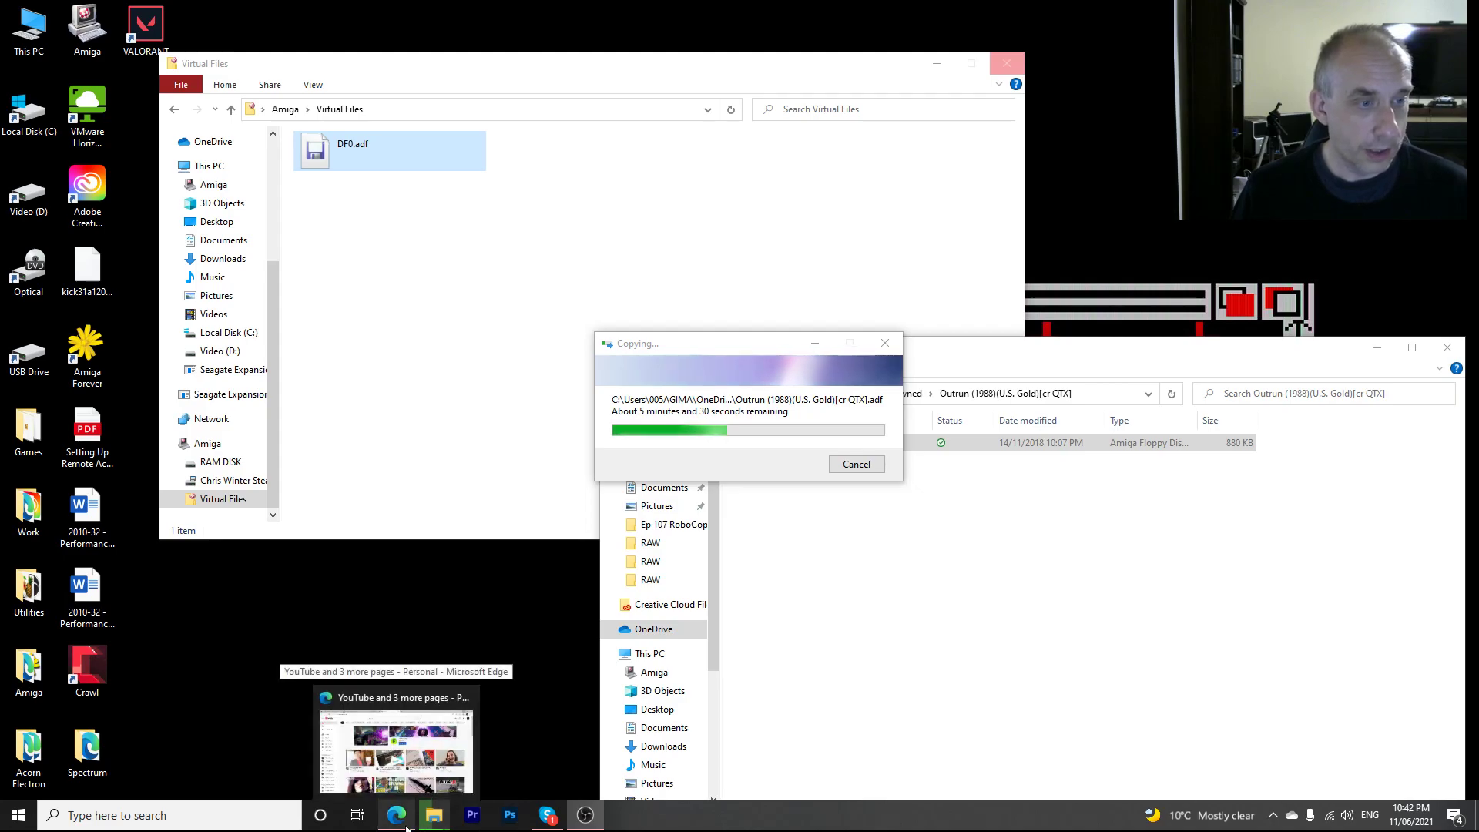